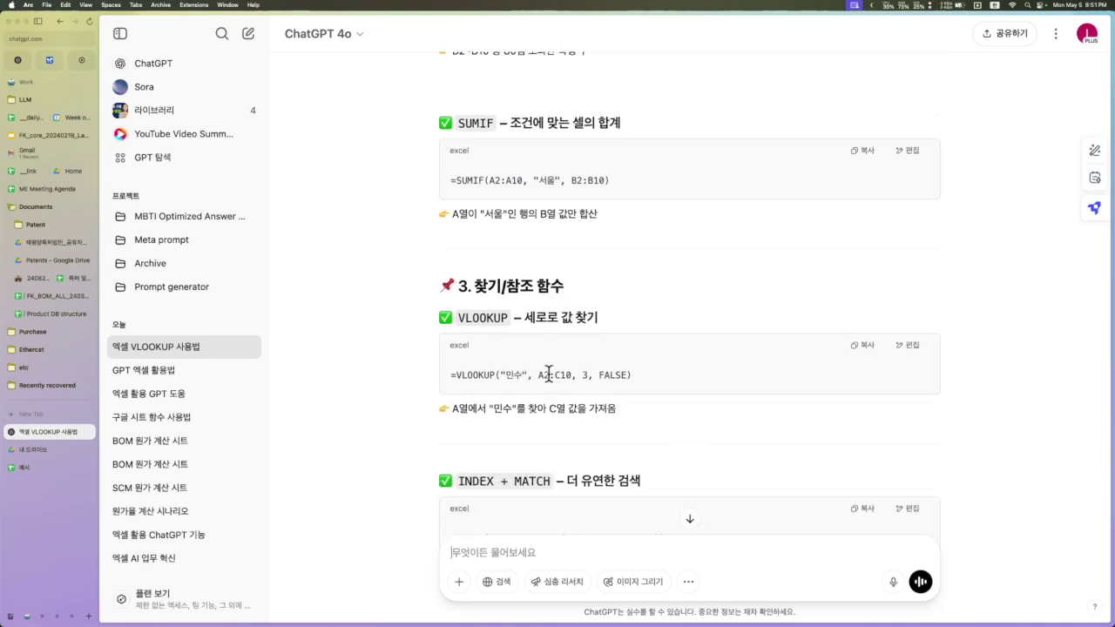
# - Read through the lookup function examples in the ChatGPT answer, from VLOOKUP and INDEX + MATCH to FILTER
pyautogui.scroll(-2, 553, 369)
pyautogui.scroll(-2, 551, 369)
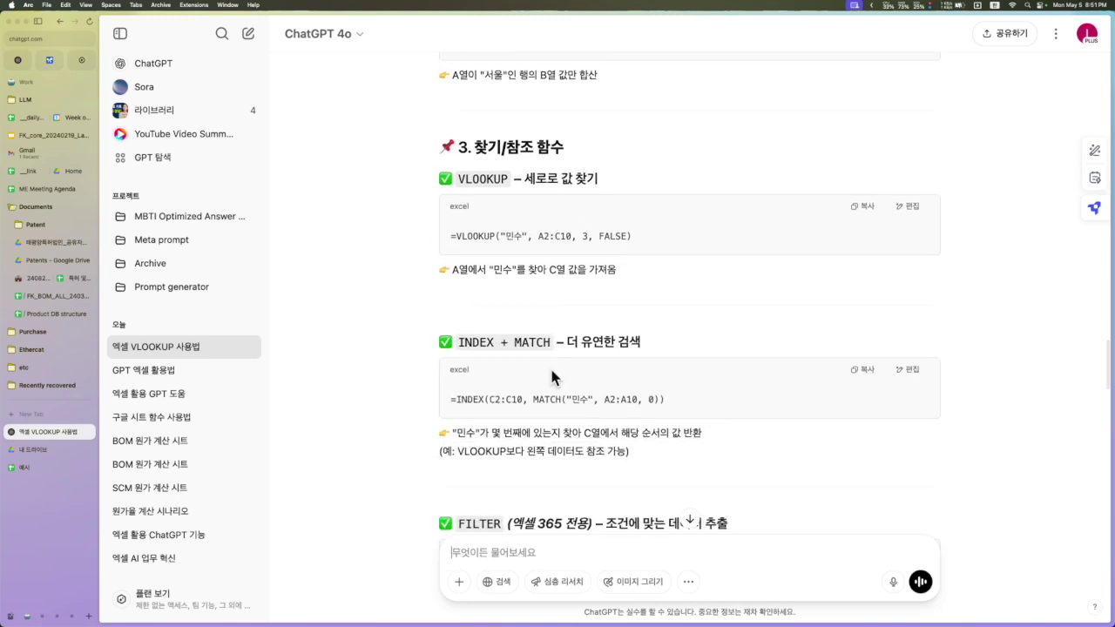
pyautogui.scroll(-1, 526, 293)
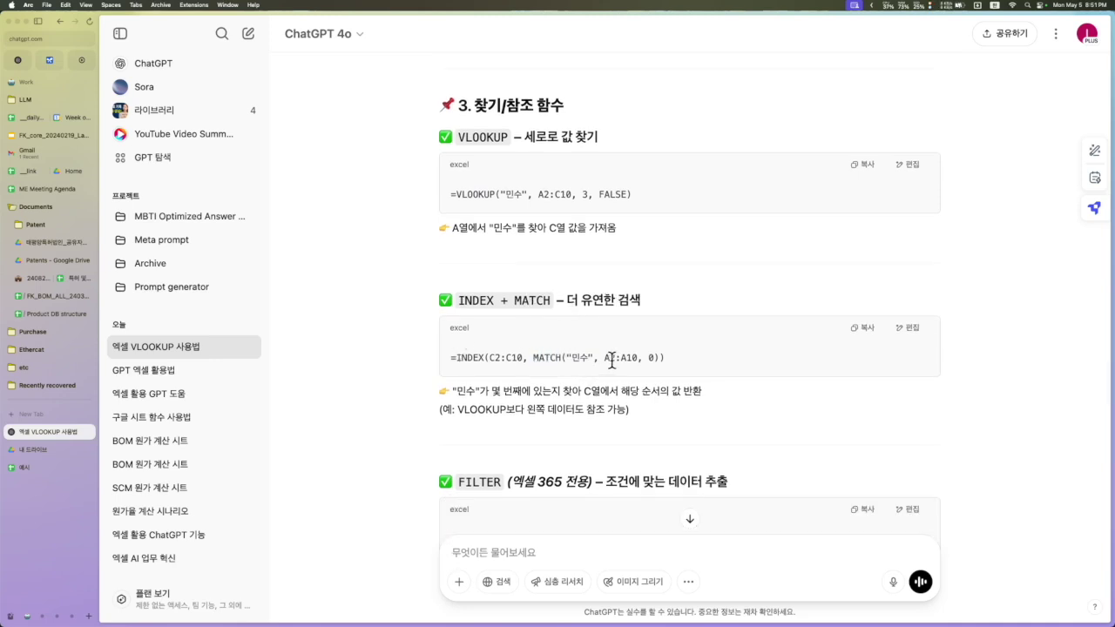
pyautogui.scroll(-5, 606, 380)
pyautogui.scroll(-12, 606, 384)
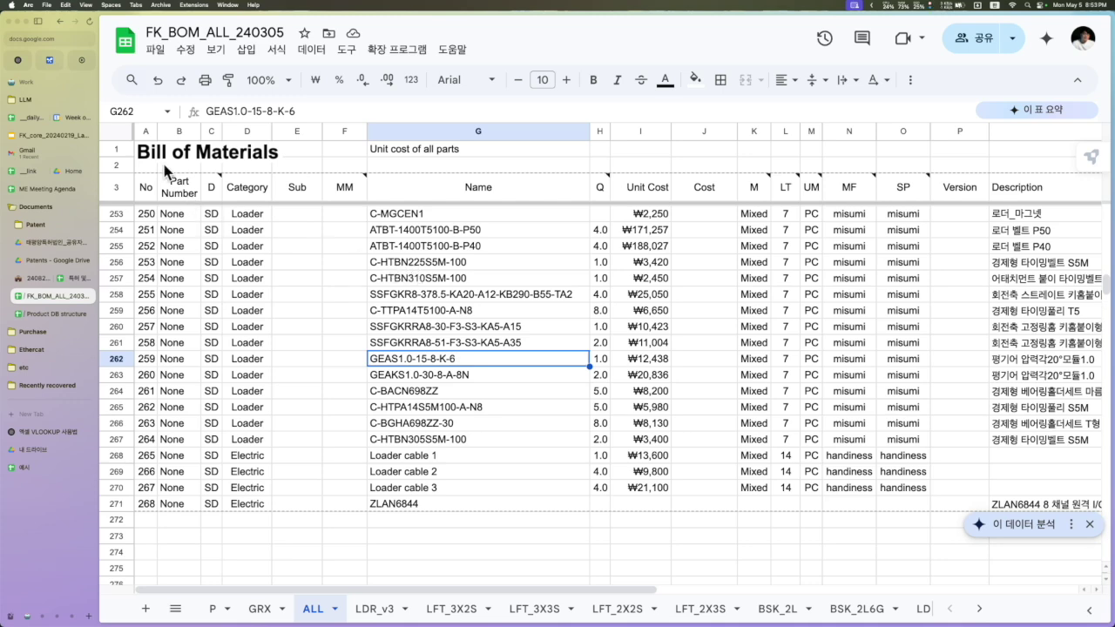
# - Switch to the FK_BOM_ALL_240305 spreadsheet and look through the part names near the end of the ALL sheet
pyautogui.scroll(20, 190, 163)
pyautogui.scroll(-5, 360, 321)
pyautogui.scroll(-20, 360, 327)
pyautogui.scroll(15, 420, 309)
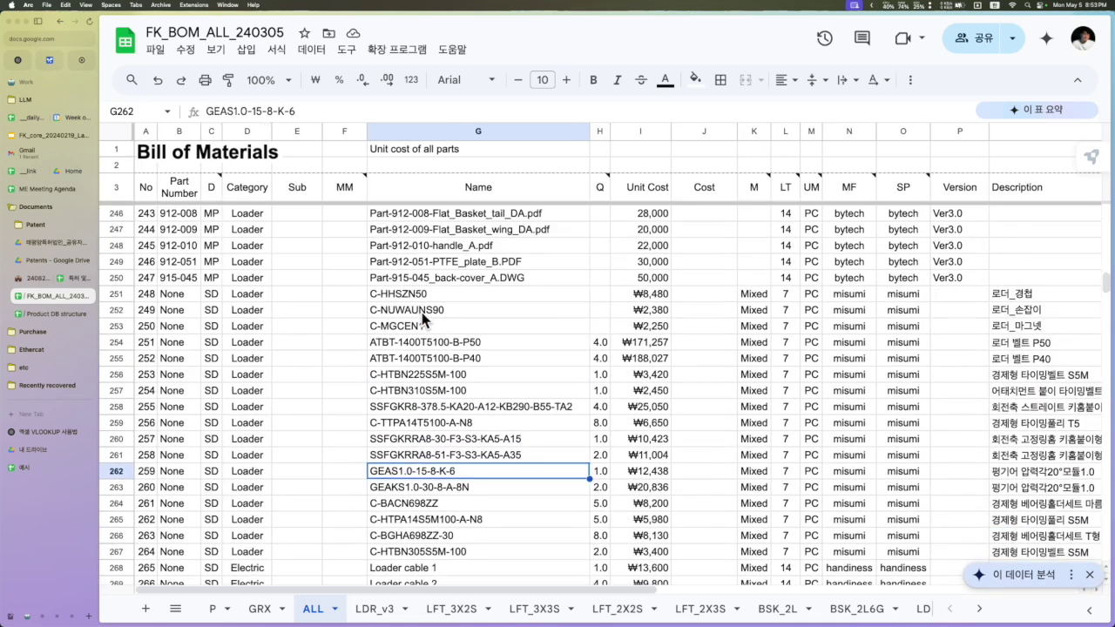
pyautogui.scroll(-5, 424, 319)
pyautogui.click(424, 310)
pyautogui.scroll(8, 418, 348)
pyautogui.click(409, 414)
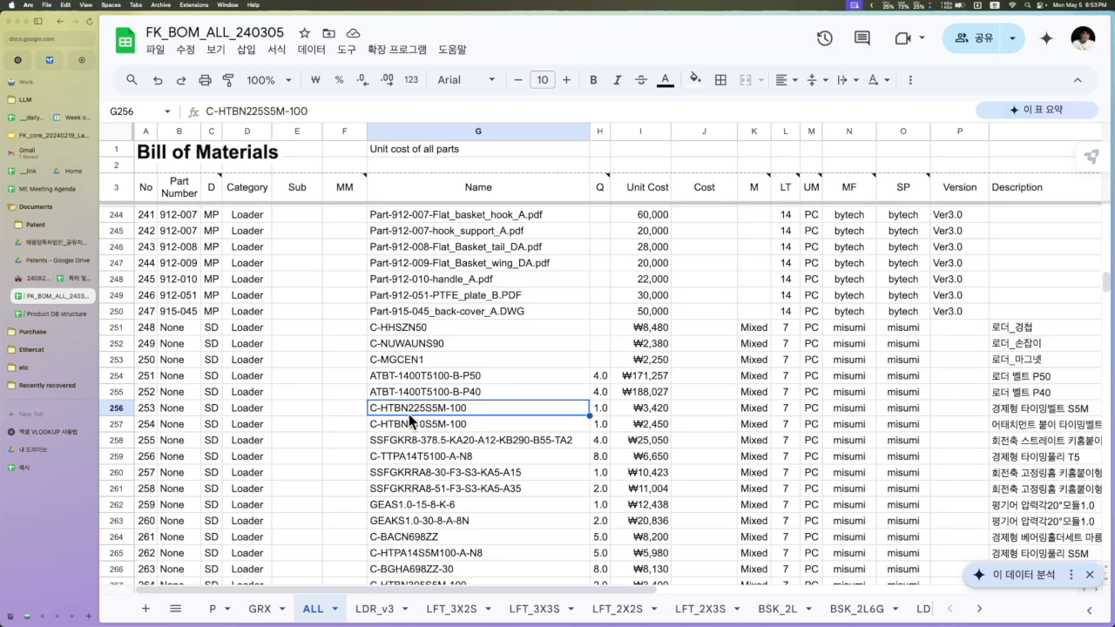
pyautogui.click(422, 251)
pyautogui.scroll(-1, 449, 323)
pyautogui.click(440, 383)
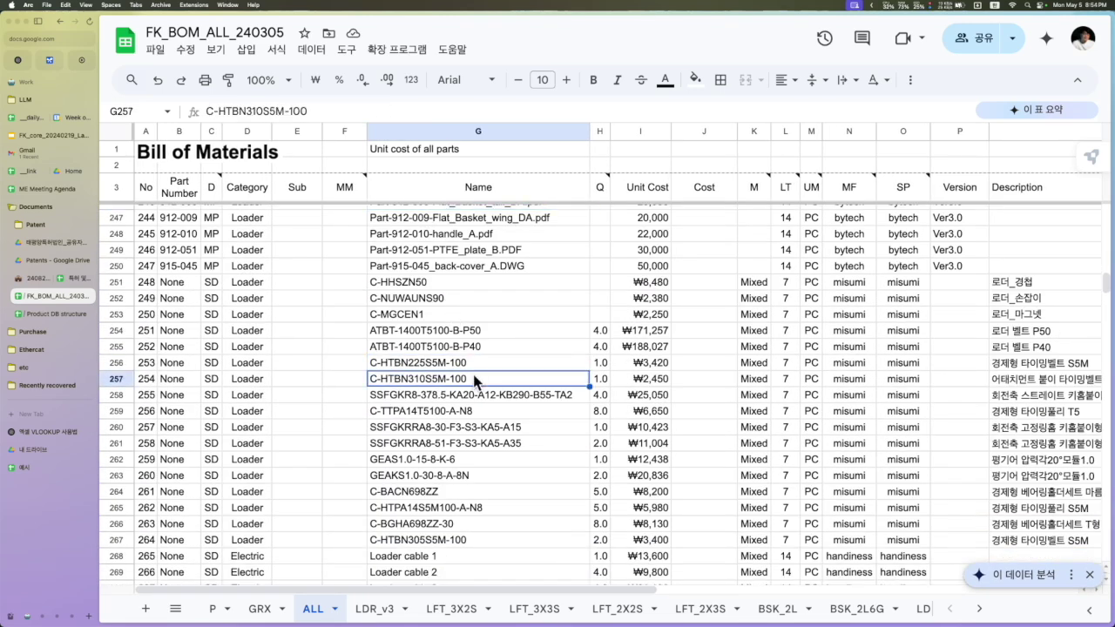
# - Examine the fields of the C-HTBN310S5M-100 row: unit cost, category, part number, name, unit, manufacturer, supplier and version
pyautogui.press('Right')
pyautogui.press('Right')
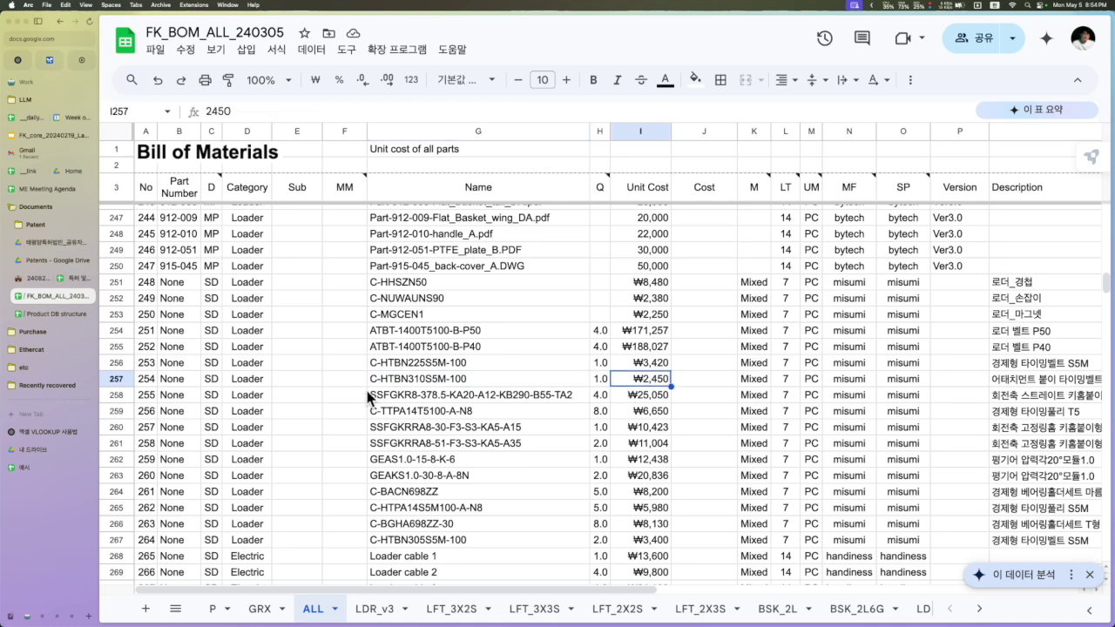
pyautogui.scroll(-1, 322, 389)
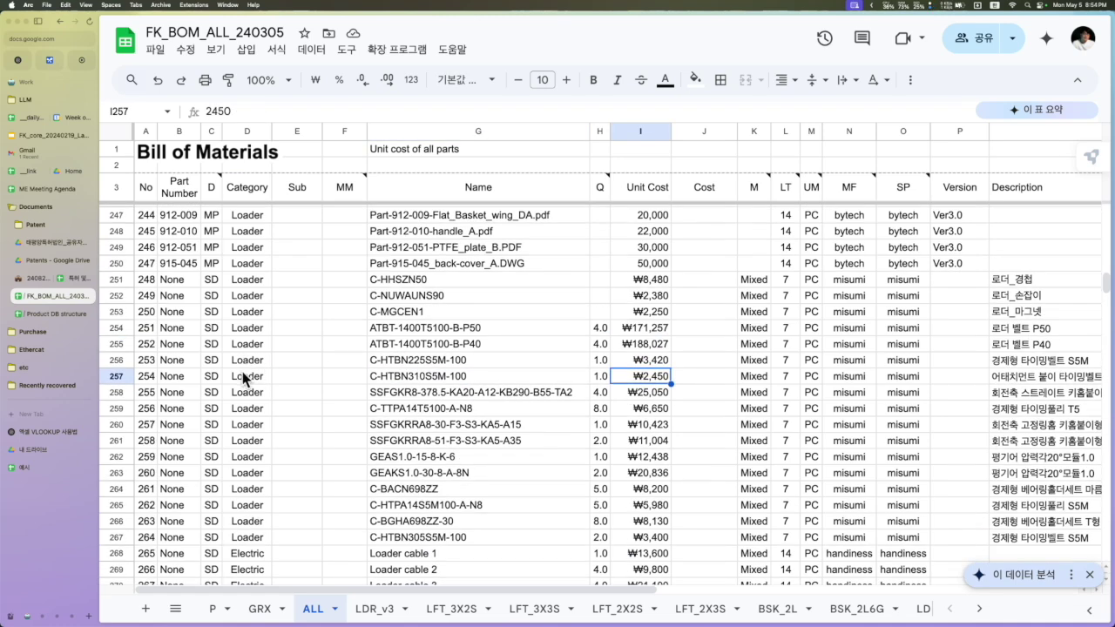
pyautogui.click(242, 375)
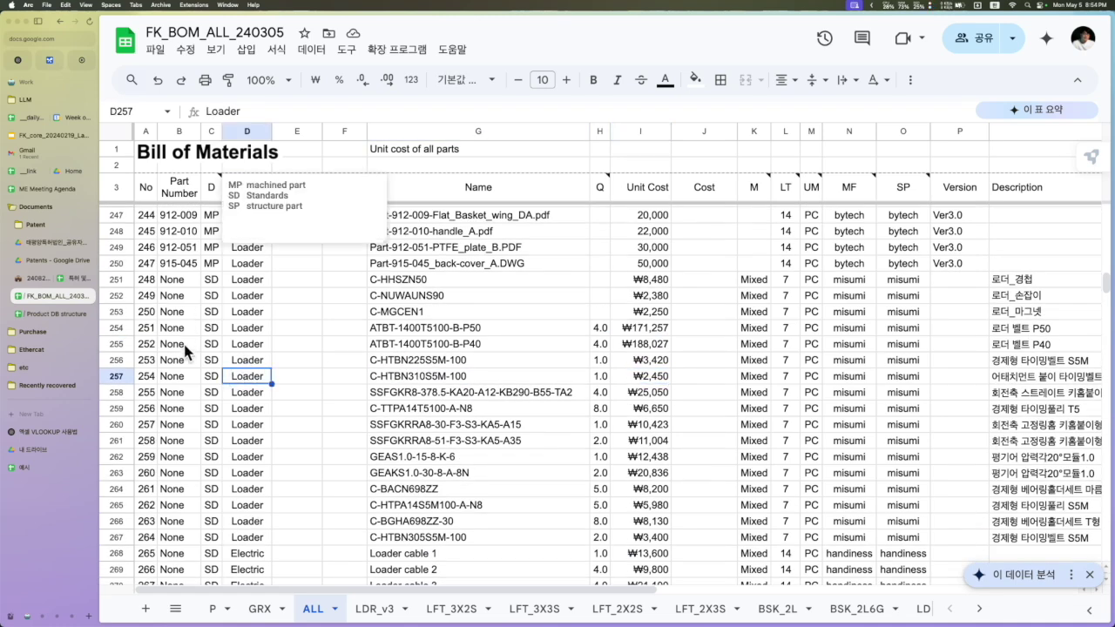
pyautogui.click(184, 378)
pyautogui.click(432, 377)
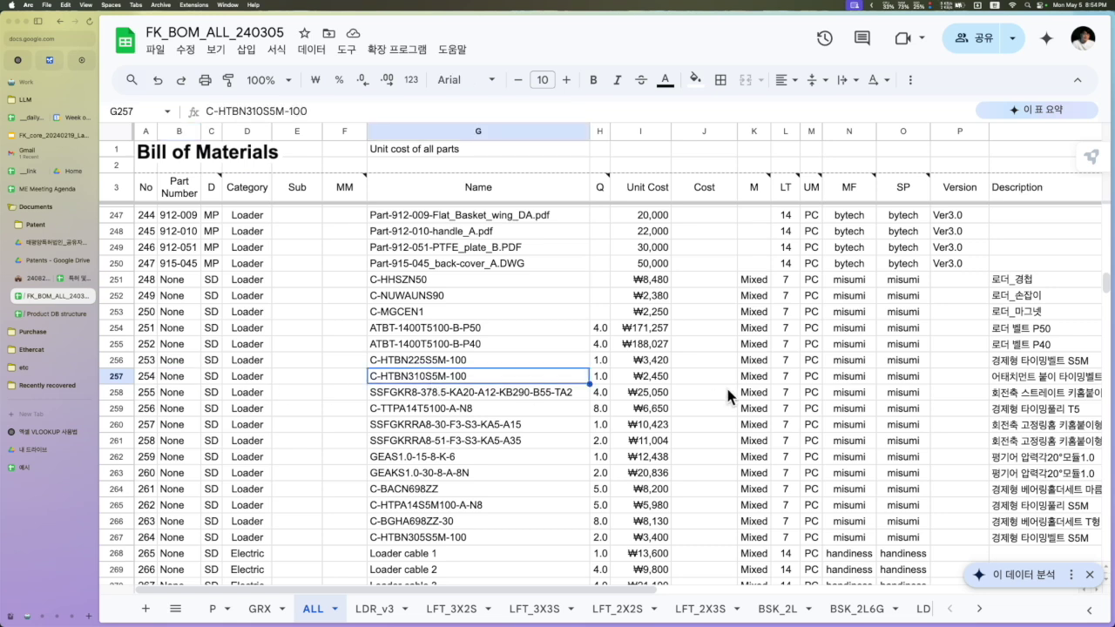
pyautogui.click(813, 377)
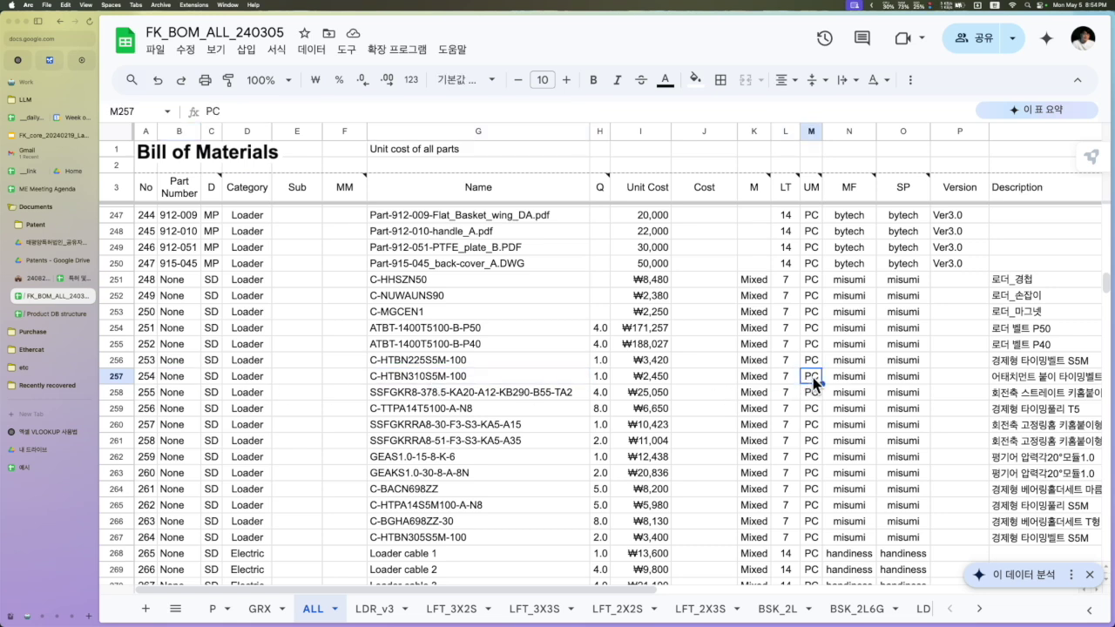
pyautogui.click(849, 380)
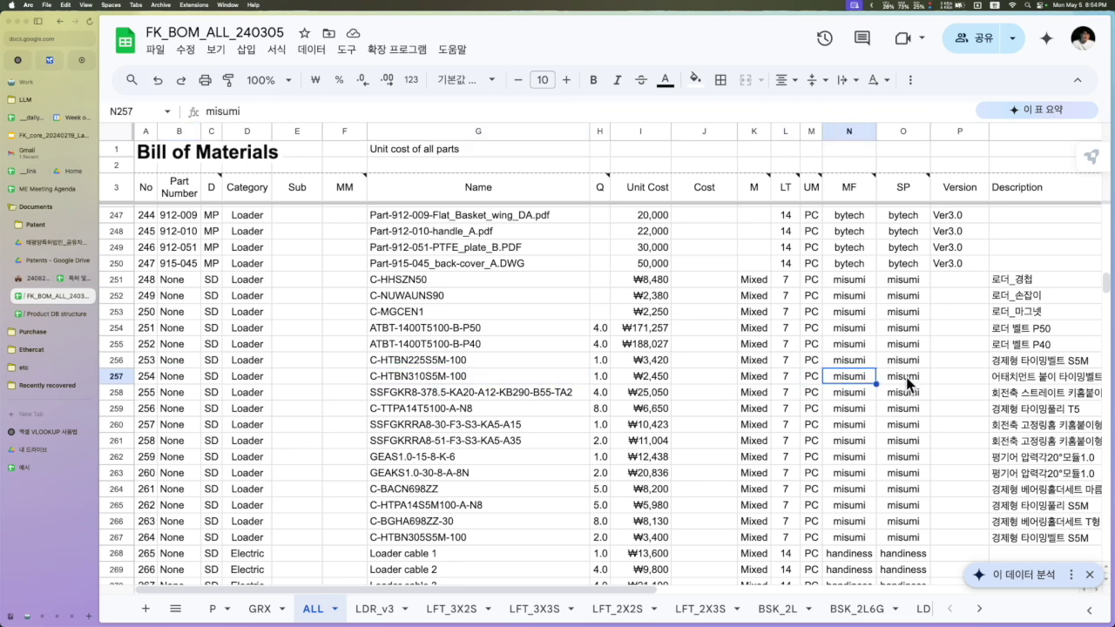
pyautogui.click(912, 380)
pyautogui.click(948, 377)
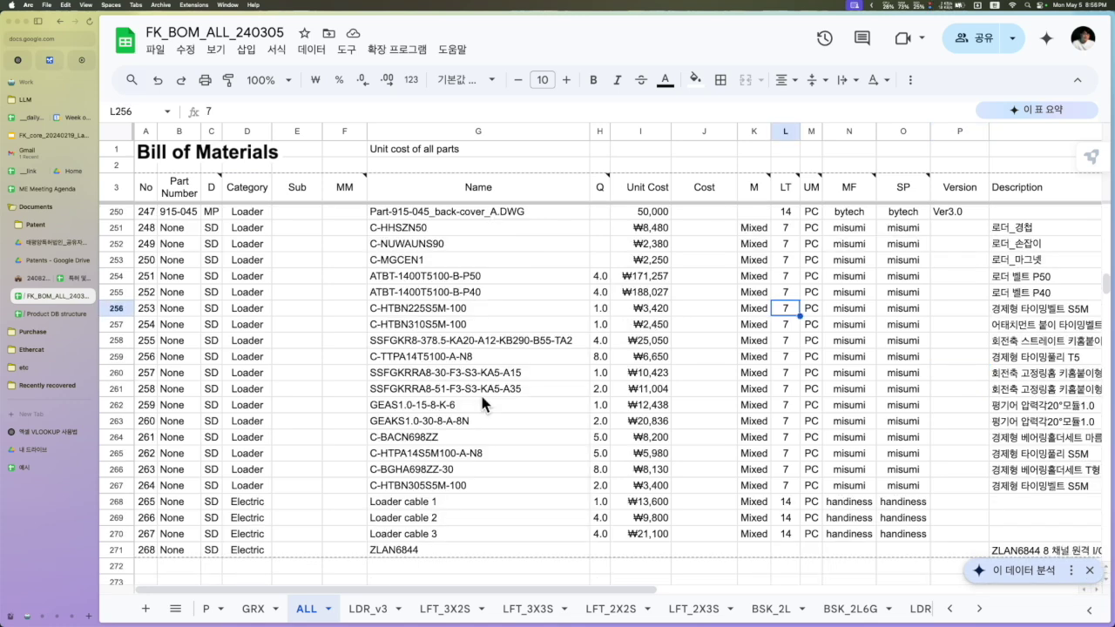
# - On the LDR_v3 sheet, clear the part name in G34 and enter GEAS1.0-15-8-K-6 in it
pyautogui.click(368, 609)
pyautogui.scroll(-1, 514, 384)
pyautogui.click(452, 356)
pyautogui.click(447, 364)
pyautogui.click(446, 352)
pyautogui.press('Delete')
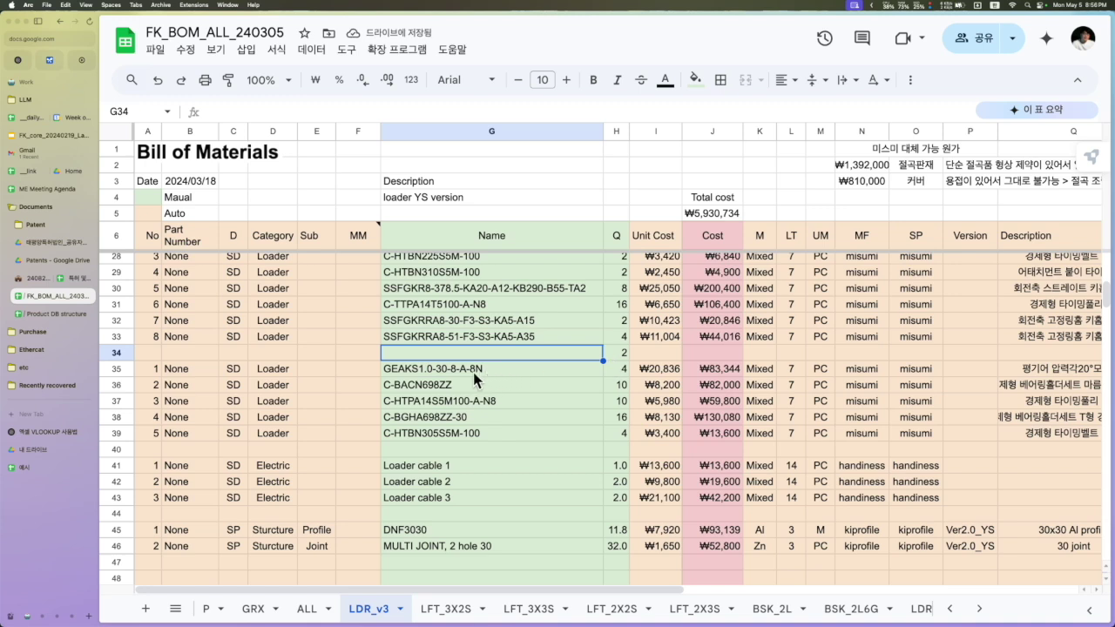
pyautogui.doubleClick(447, 355)
pyautogui.write('GEAS1.0-15-8-K-6')
pyautogui.press('Return')
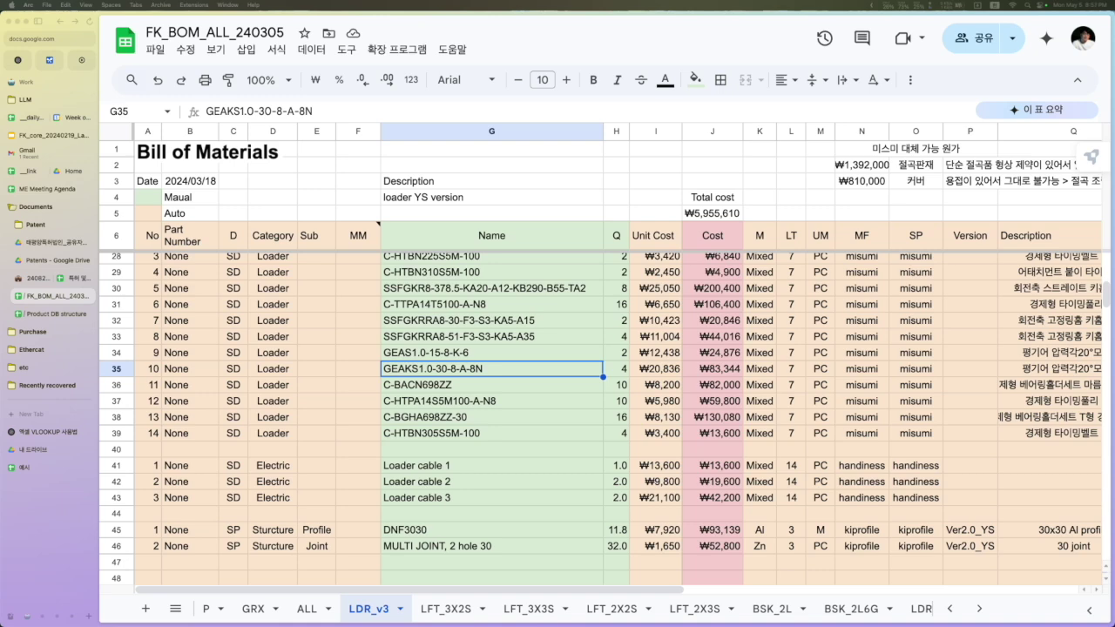
# - In a new ChatGPT chat, ask for an Excel function combination filling in values from the 'ALL' sheet by matching column G names, and review the suggestions
pyautogui.click(48, 435)
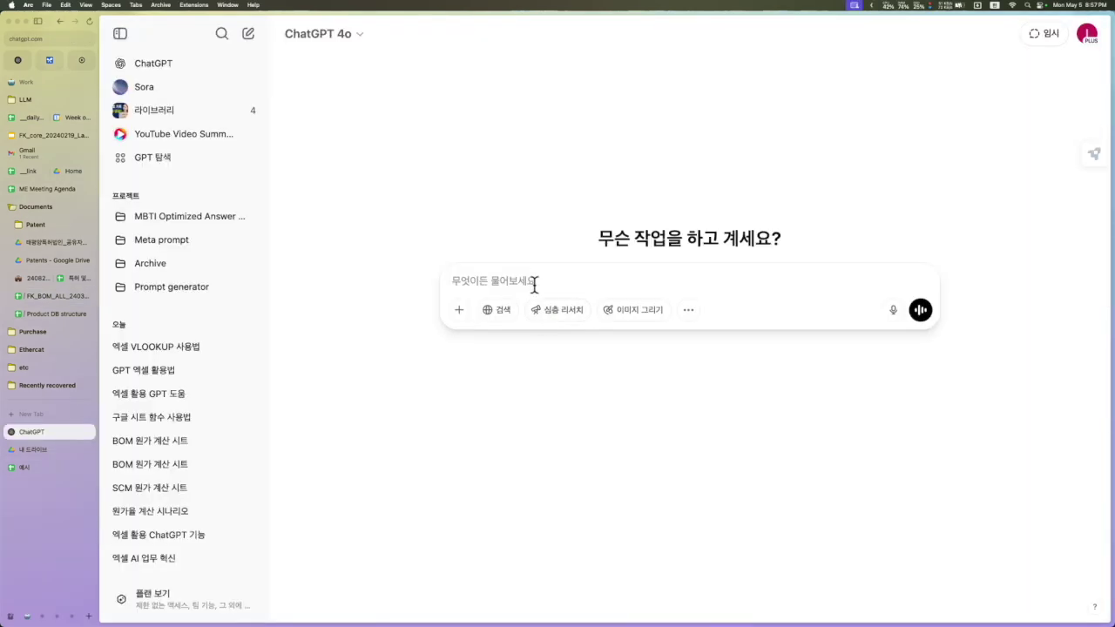
pyautogui.write("엑셀에서 사용할 함수 조합을 알려줘. 'ALL' 시트에 있는 정보를 G열 이름이 동일하면 다른 행의 값을들을 동일하게 채워넣을 수 있는 함수 알려줘")
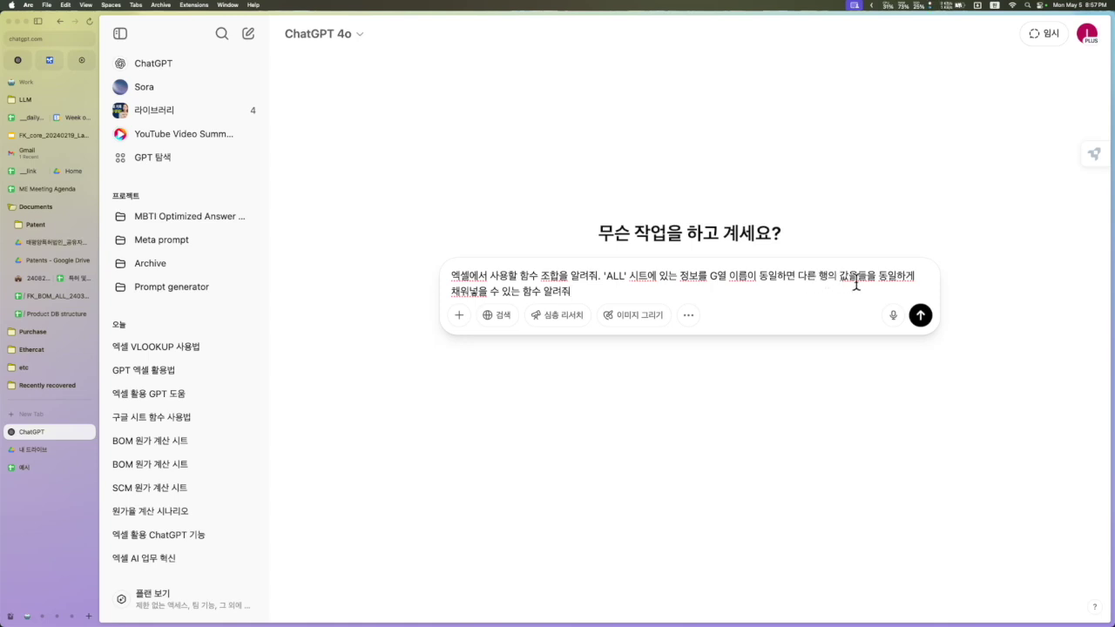
pyautogui.click(920, 319)
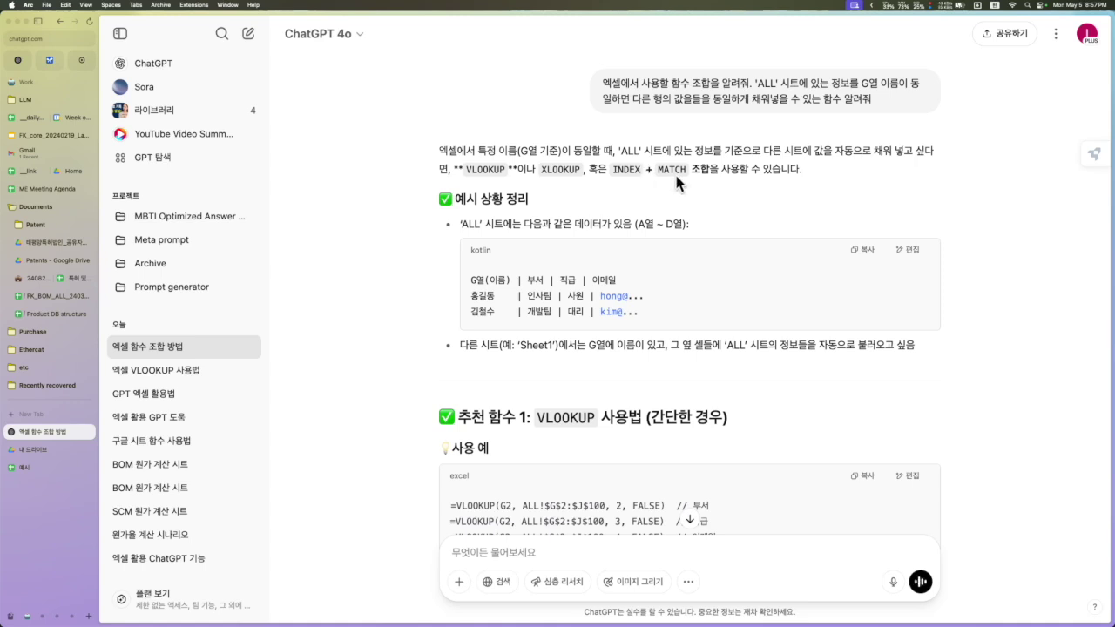
pyautogui.scroll(-2, 658, 247)
pyautogui.scroll(-10, 658, 243)
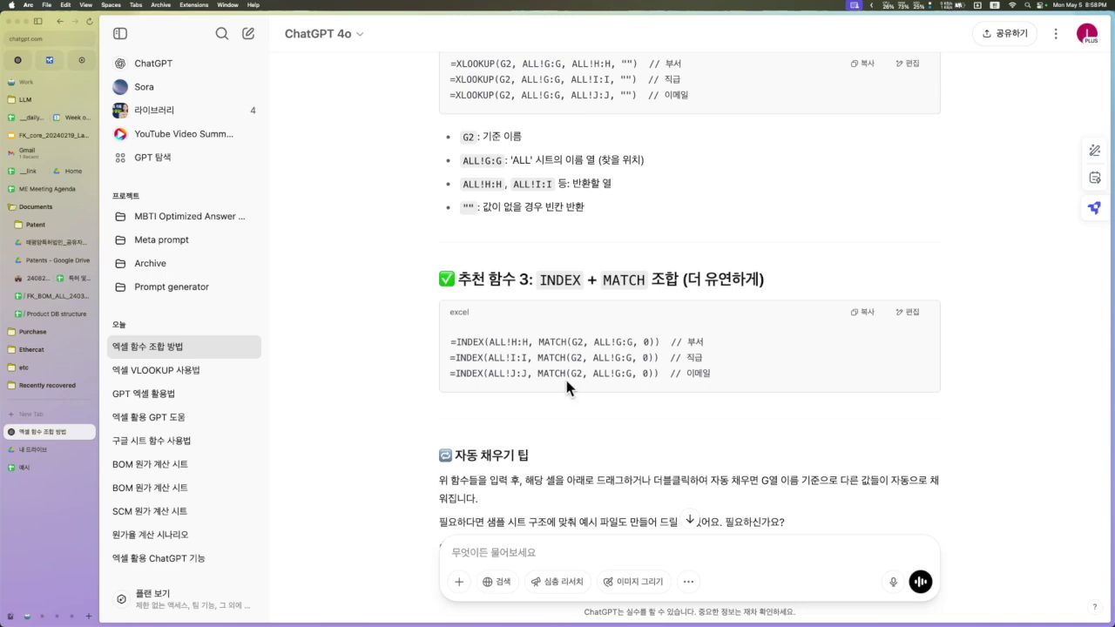
# - Back in the FK_BOM_ALL_240305 spreadsheet, clear the part name in G35 to test the D35 lookup formula, and undo the deletion
pyautogui.hotkey('ctrl', 'Tab')
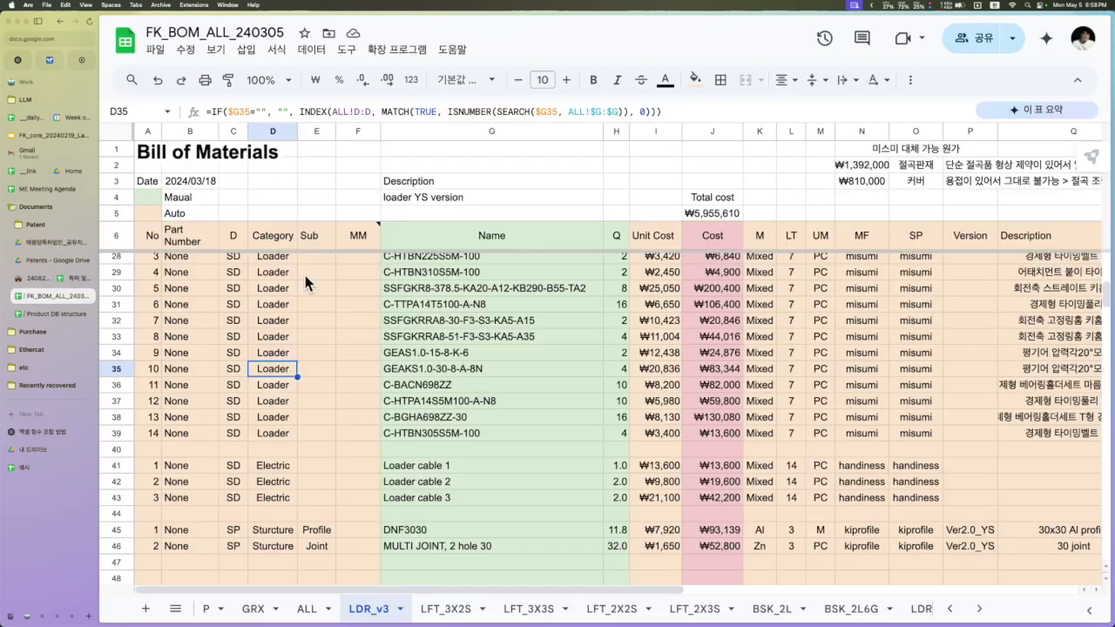
pyautogui.click(427, 373)
pyautogui.press('Delete')
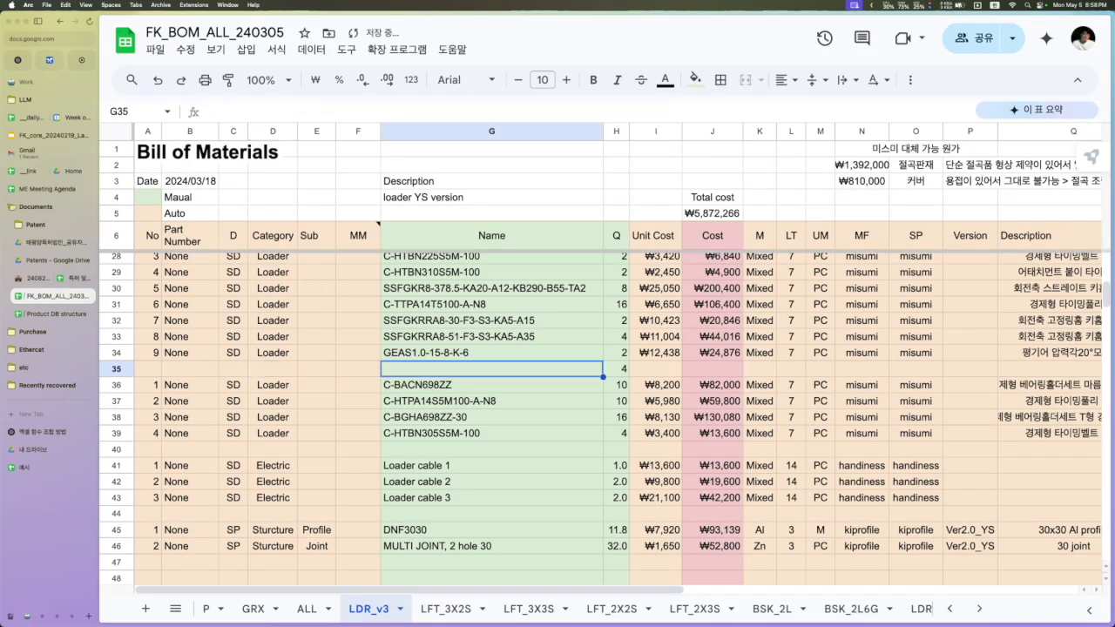
pyautogui.click(273, 368)
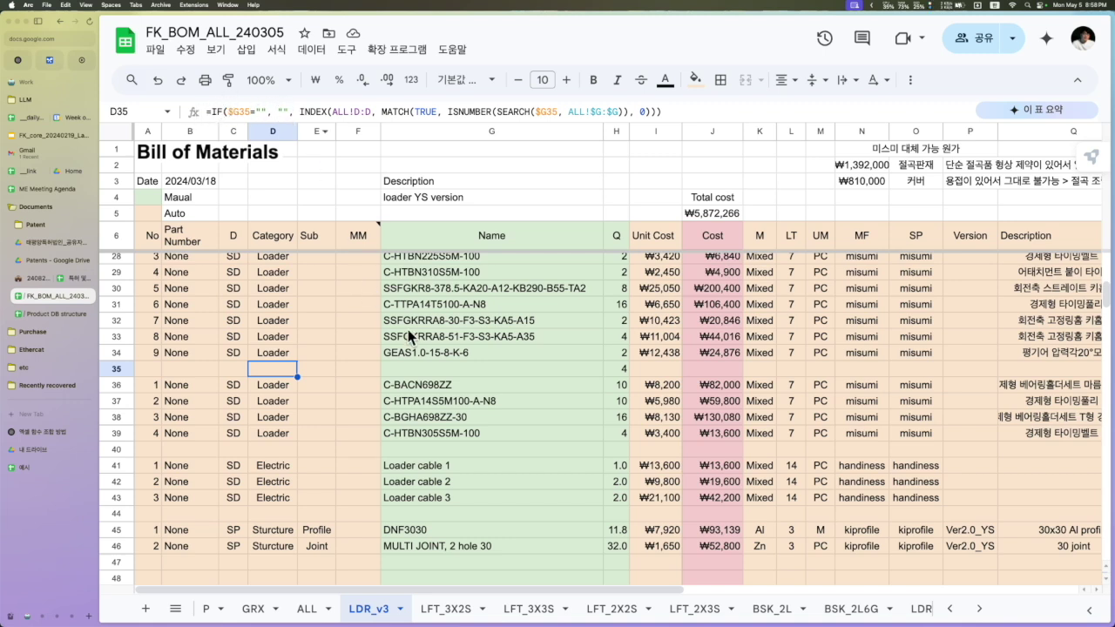
pyautogui.click(433, 358)
pyautogui.press('super+z')
# - Try center-aligning cells B35:D35 in the GEAKS1.0-30-8-A-8N row, and extend the selection to F35
pyautogui.click(272, 370)
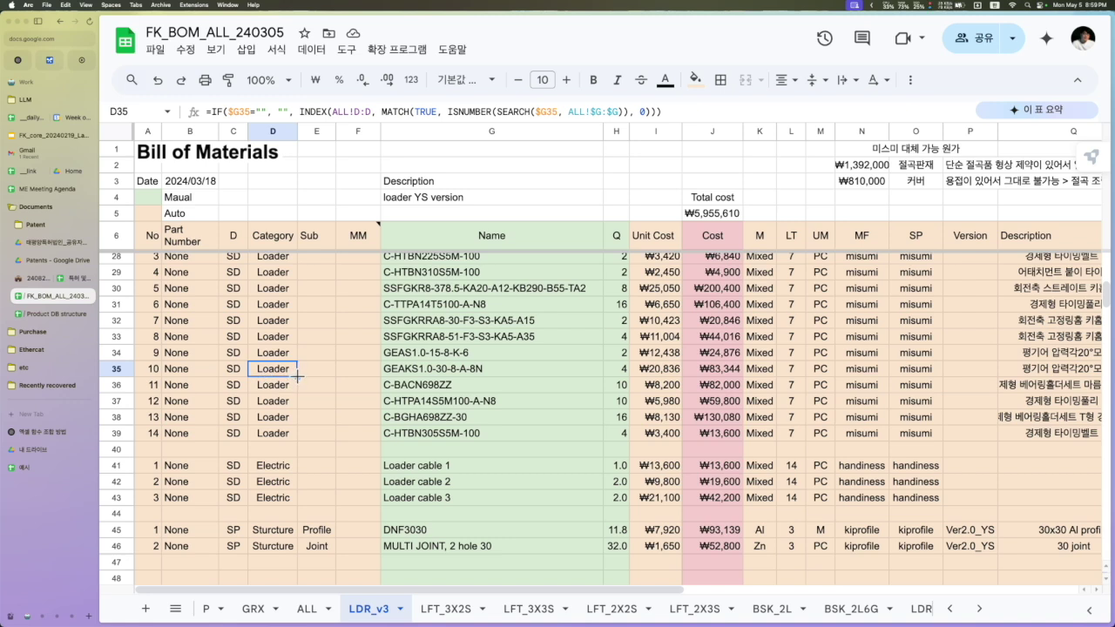
pyautogui.keyDown('shift'); pyautogui.click(189, 372); pyautogui.keyUp('shift')
pyautogui.press('super+shift+e')
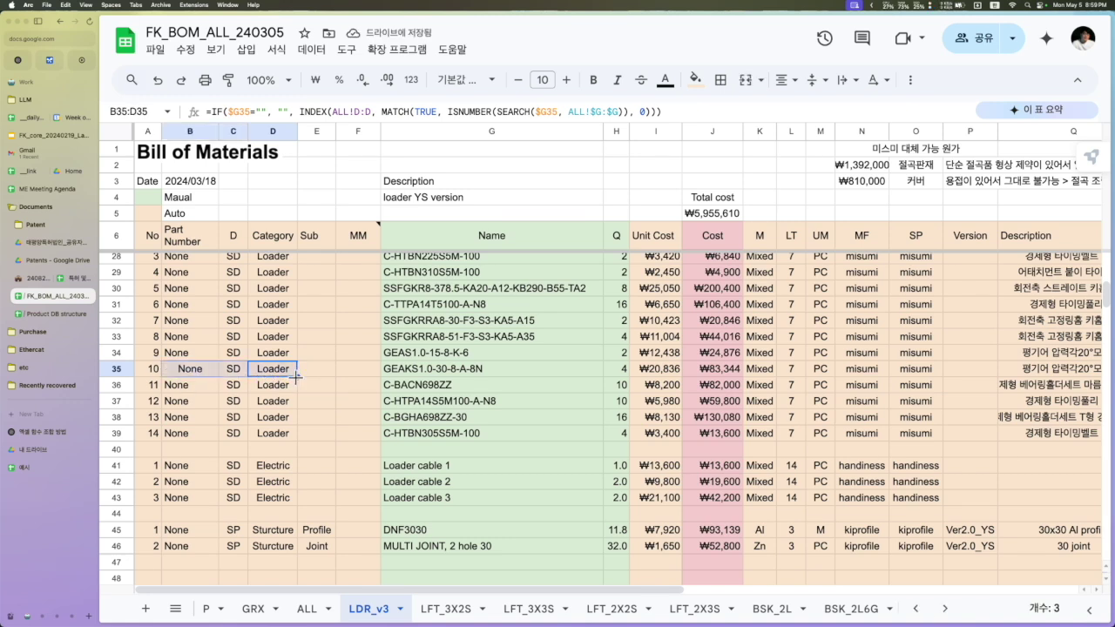
pyautogui.keyDown('shift'); pyautogui.click(360, 377); pyautogui.keyUp('shift')
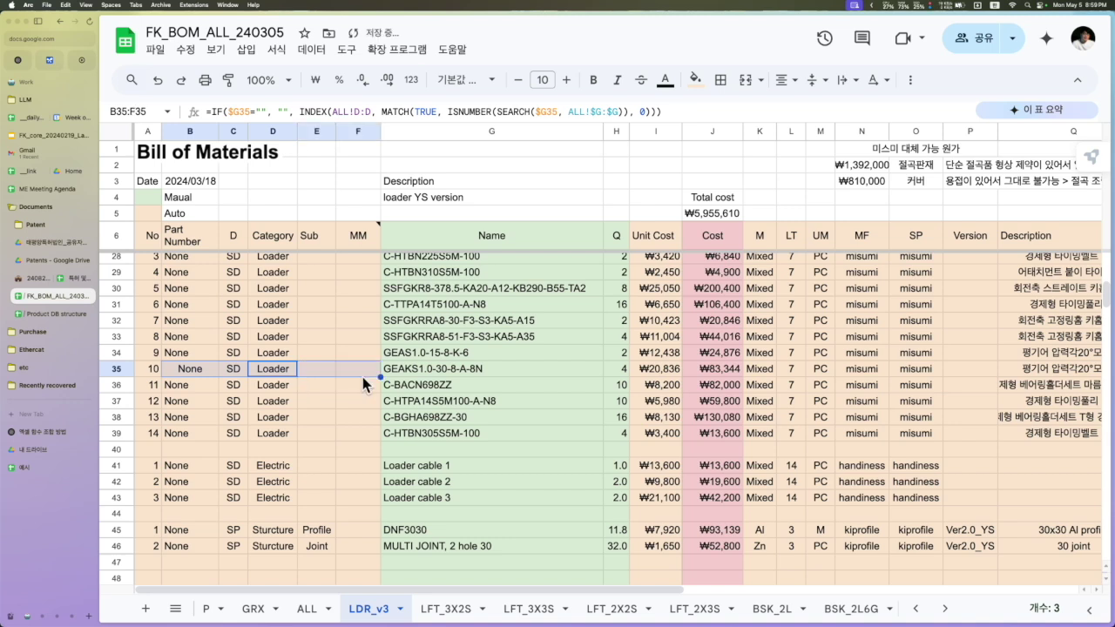
# - In D35's formula, switch the SEARCH function's $G35 reference through its absolute and relative forms, such as $G$35, G35 and G$35
pyautogui.press('Return')
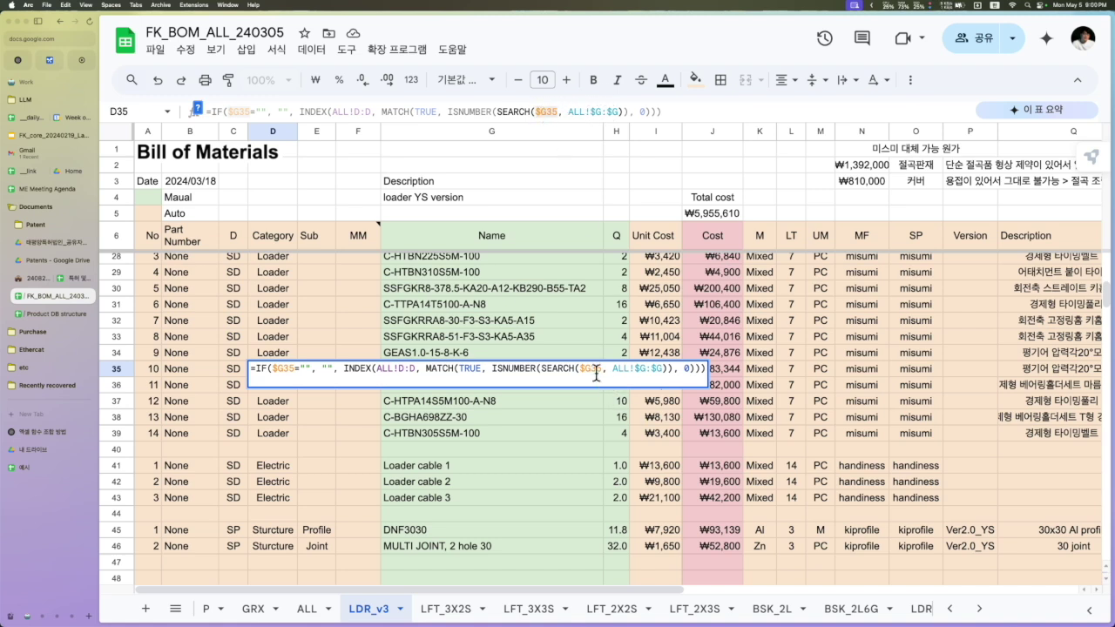
pyautogui.press('Right')
pyautogui.press('Right')
pyautogui.press('Right')
pyautogui.press('Right')
pyautogui.press('Right')
pyautogui.press('Right')
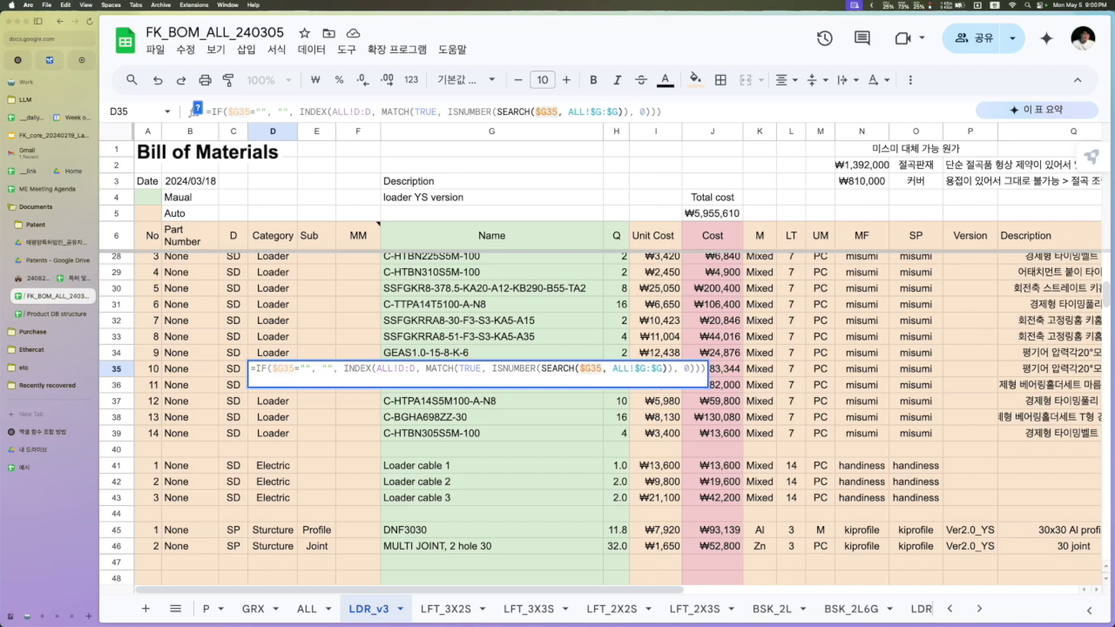
pyautogui.write('$')
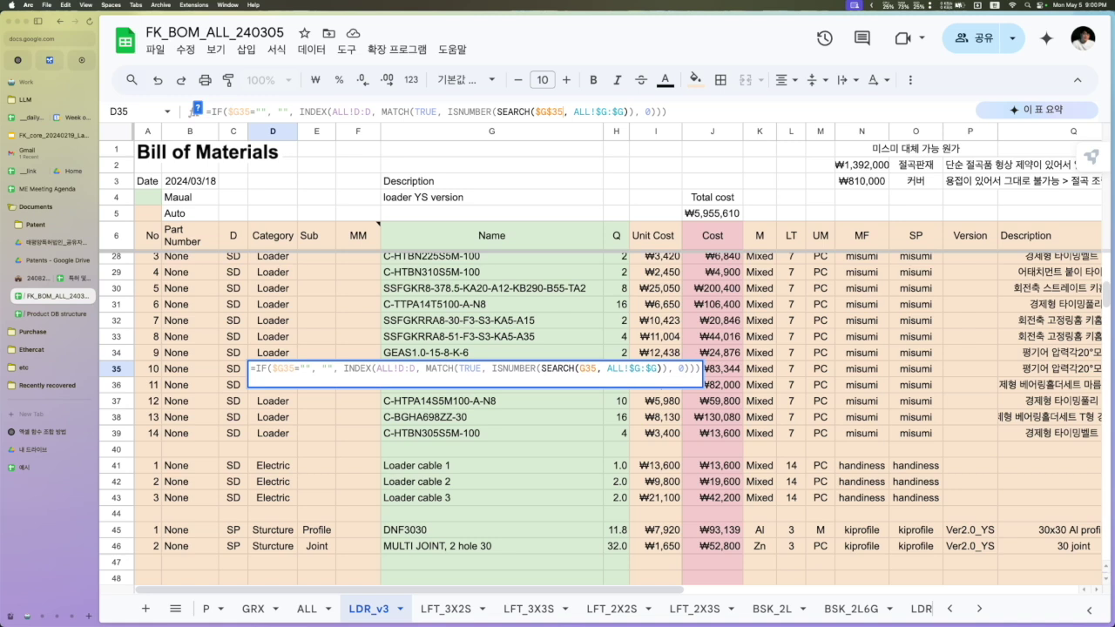
pyautogui.press('Left')
pyautogui.press('Left')
pyautogui.press('BackSpace')
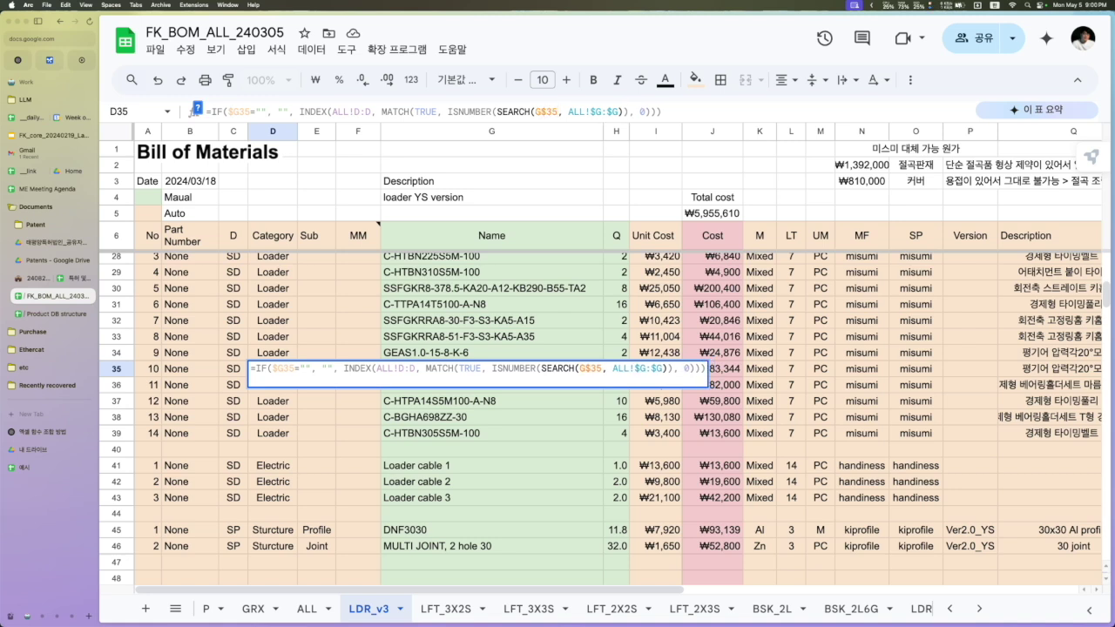
pyautogui.press('F4')
pyautogui.press('Return')
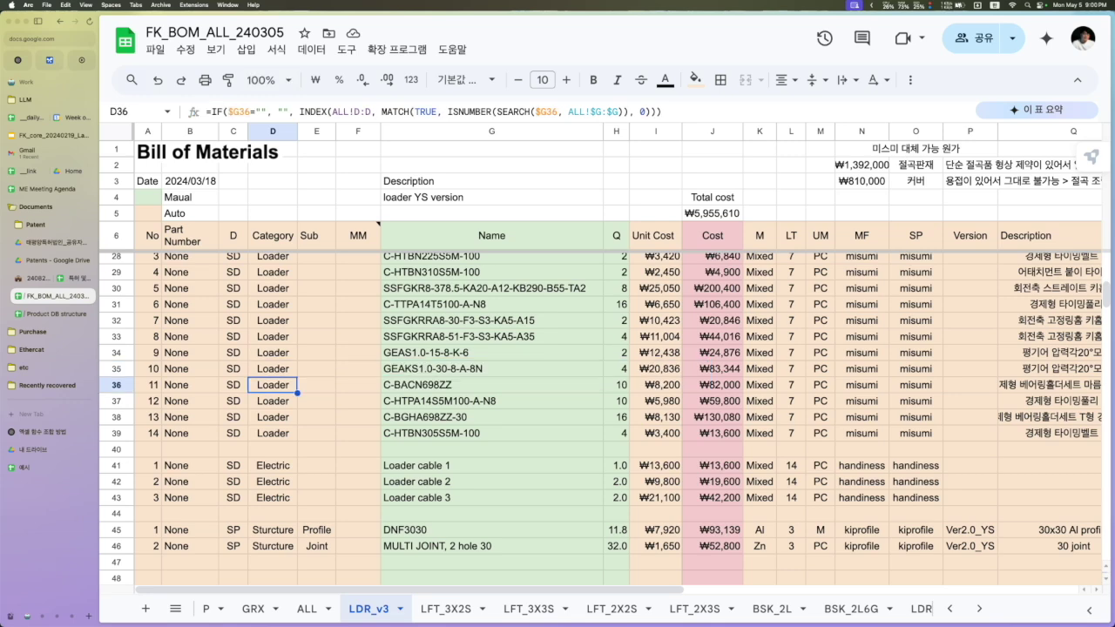
# - Revisit ChatGPT's INDEX + MATCH suggestion, return to the spreadsheet, and compare the C-BACN698ZZ part on the LDR_v3 and ALL sheets
pyautogui.hotkey('ctrl', 'Tab')
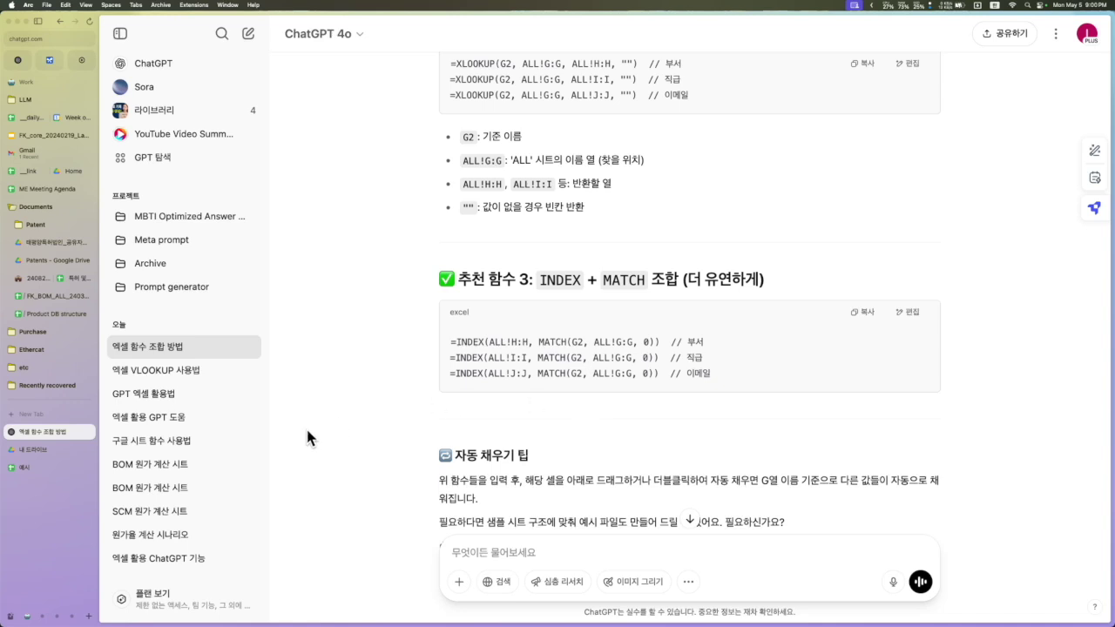
pyautogui.click(52, 297)
pyautogui.click(495, 386)
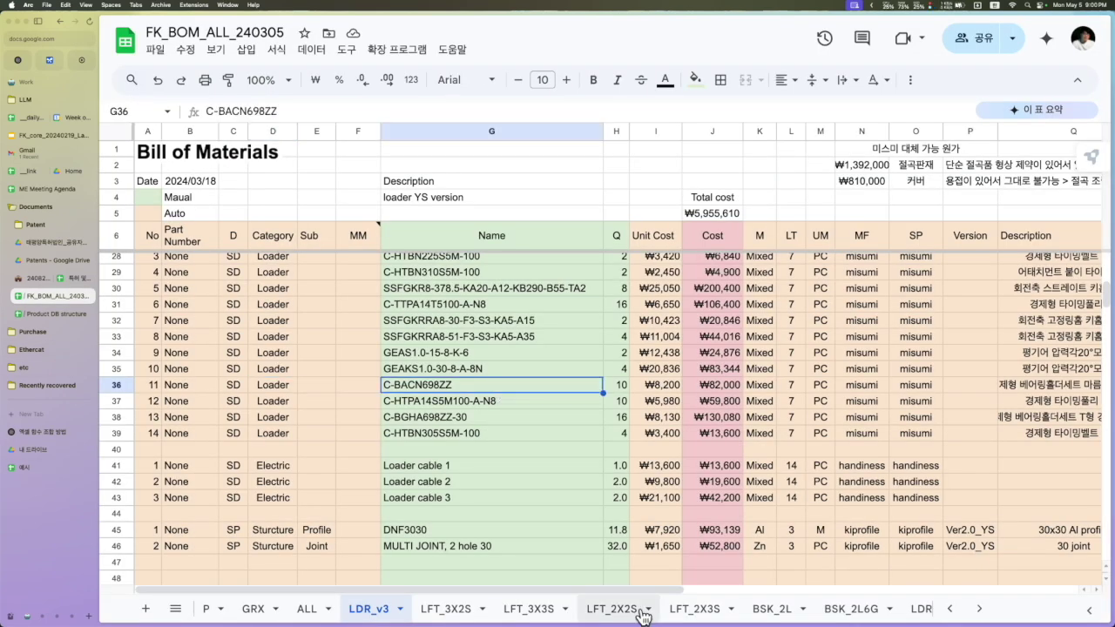
pyautogui.click(316, 615)
pyautogui.click(362, 609)
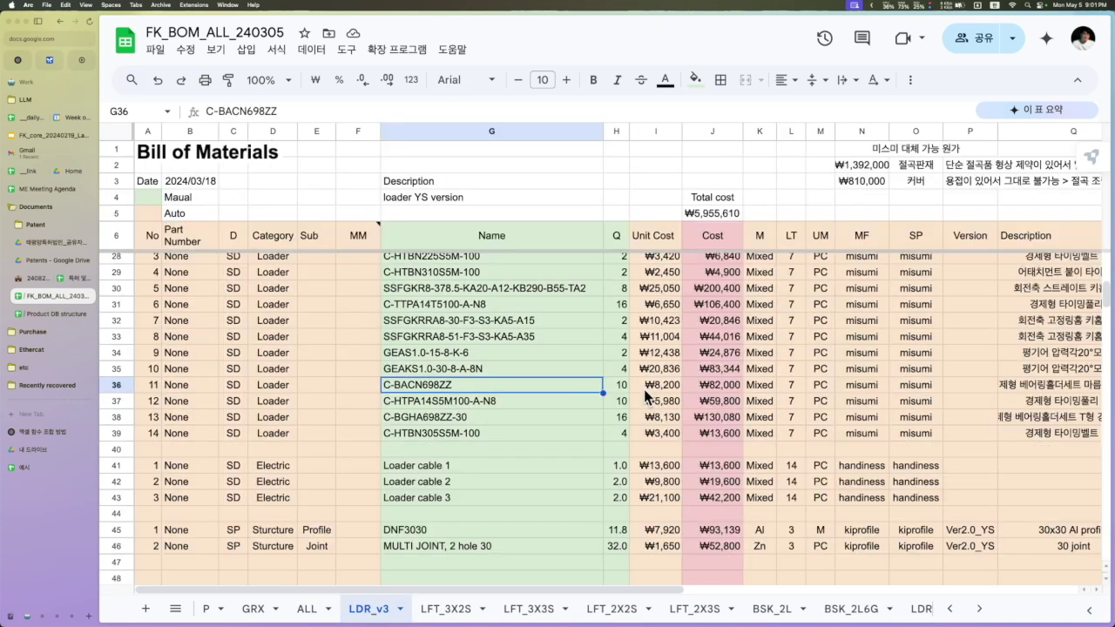
# - Set the unit cost of C-BACN698ZZ to 100 on the ALL sheet and check its row on LDR_v3
pyautogui.click(315, 616)
pyautogui.write('100')
pyautogui.press('Return')
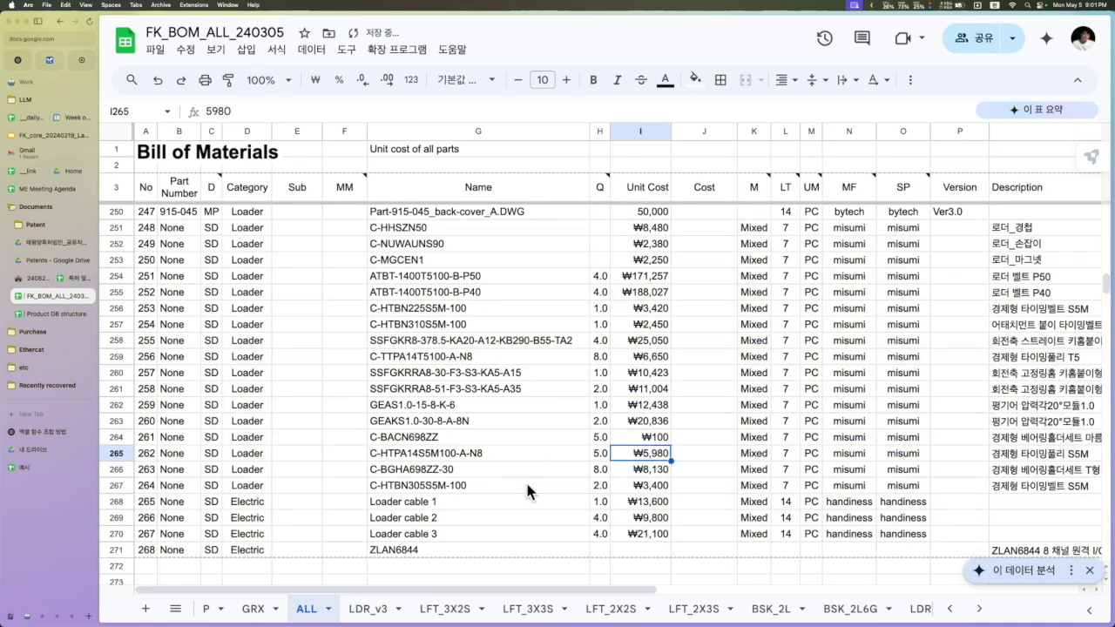
pyautogui.click(383, 614)
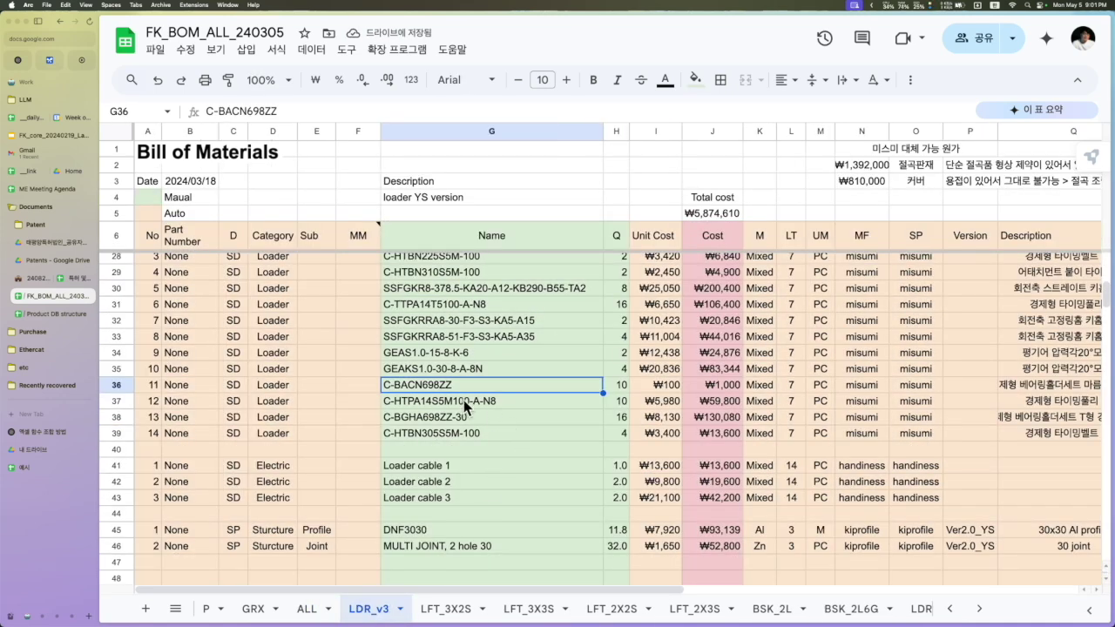
# - Inspect the unit cost formula of C-BACN698ZZ on LDR_v3 and undo the last unit cost change on the ALL sheet
pyautogui.click(667, 391)
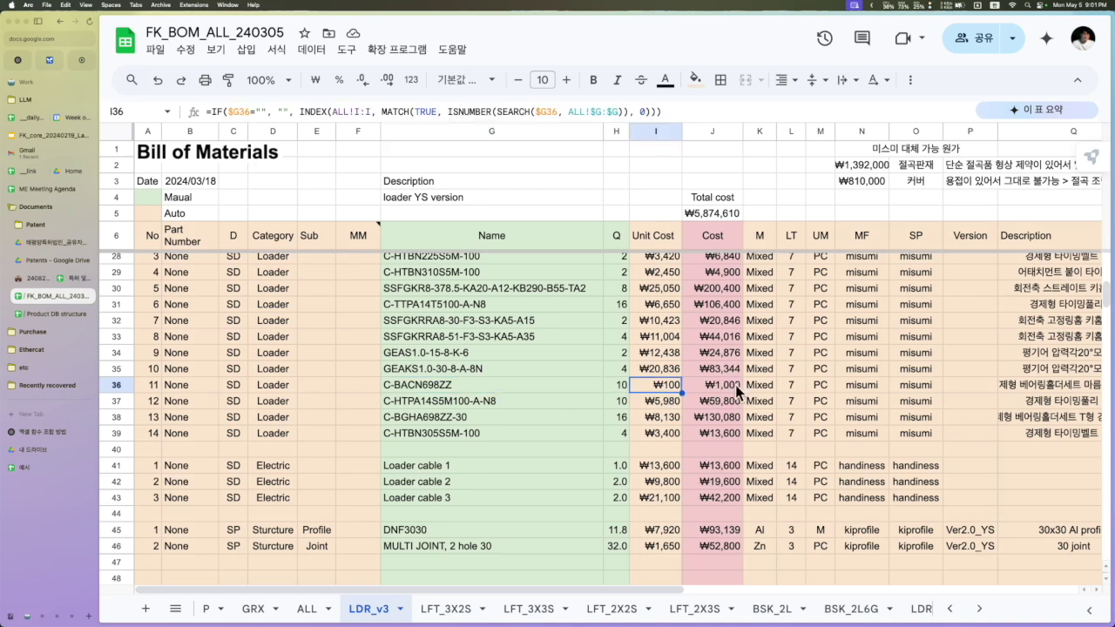
pyautogui.press('super+z')
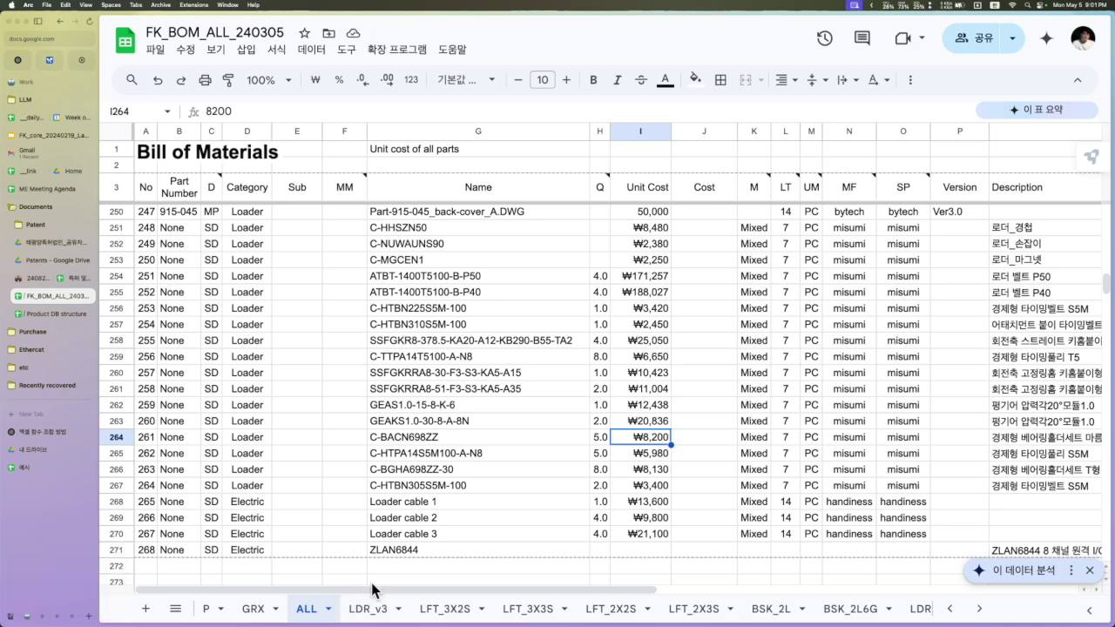
# - Switch to the _Product DB structure spreadsheet and read through ChatGPT's list of suggested sheets beside the product table
pyautogui.hotkey('ctrl', 'Tab')
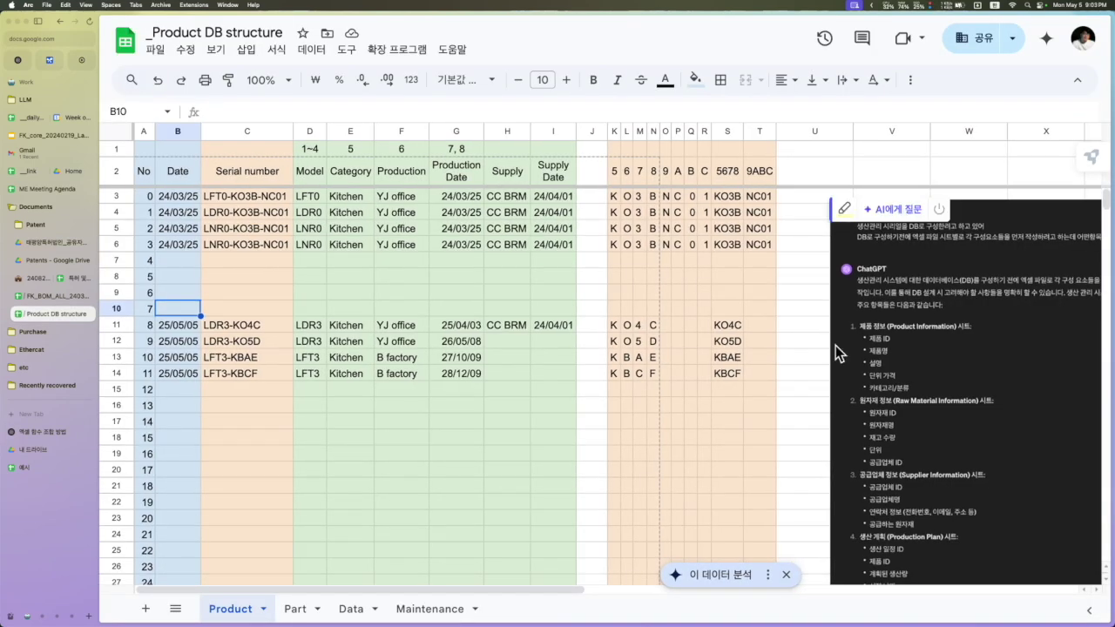
pyautogui.hscroll(3, 834, 346)
pyautogui.scroll(-3, 835, 345)
pyautogui.scroll(3, 814, 261)
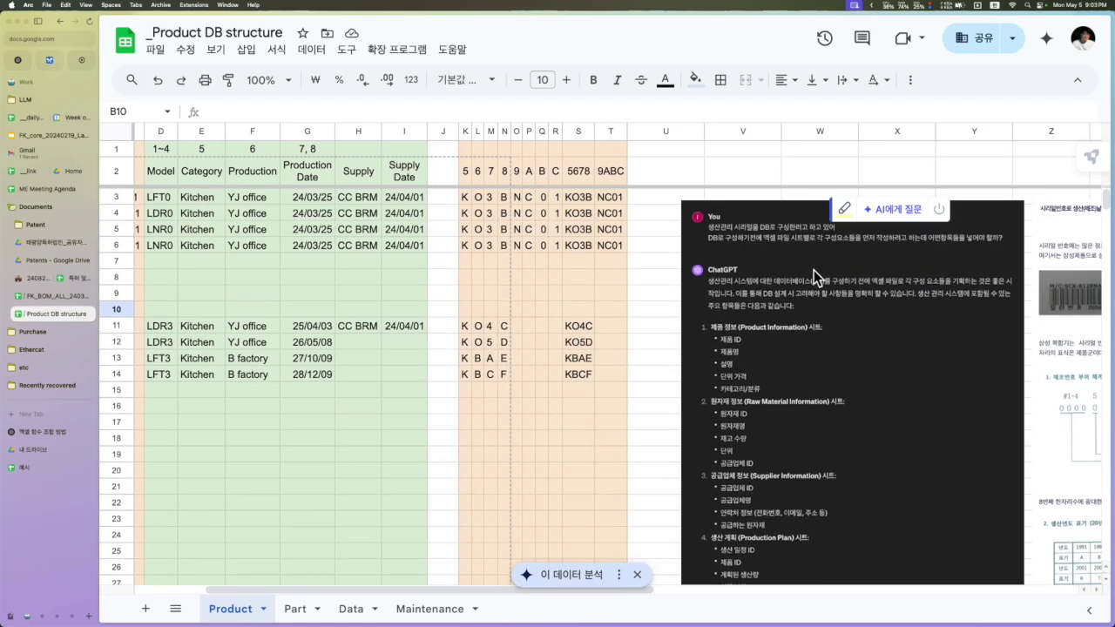
pyautogui.scroll(-4, 667, 381)
pyautogui.scroll(-5, 664, 381)
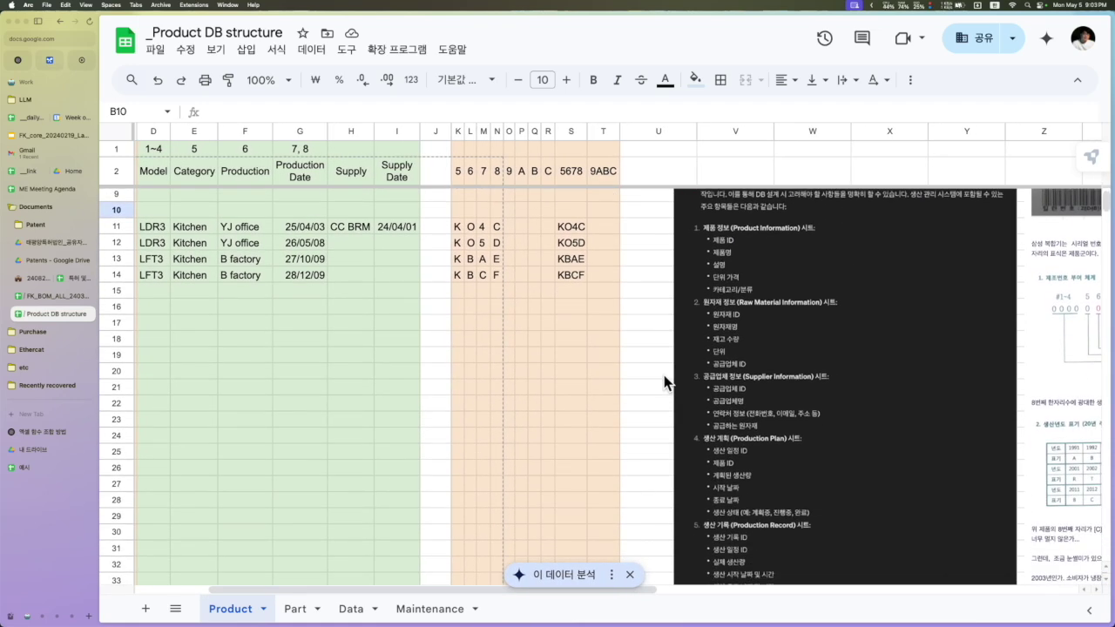
pyautogui.scroll(-5, 664, 376)
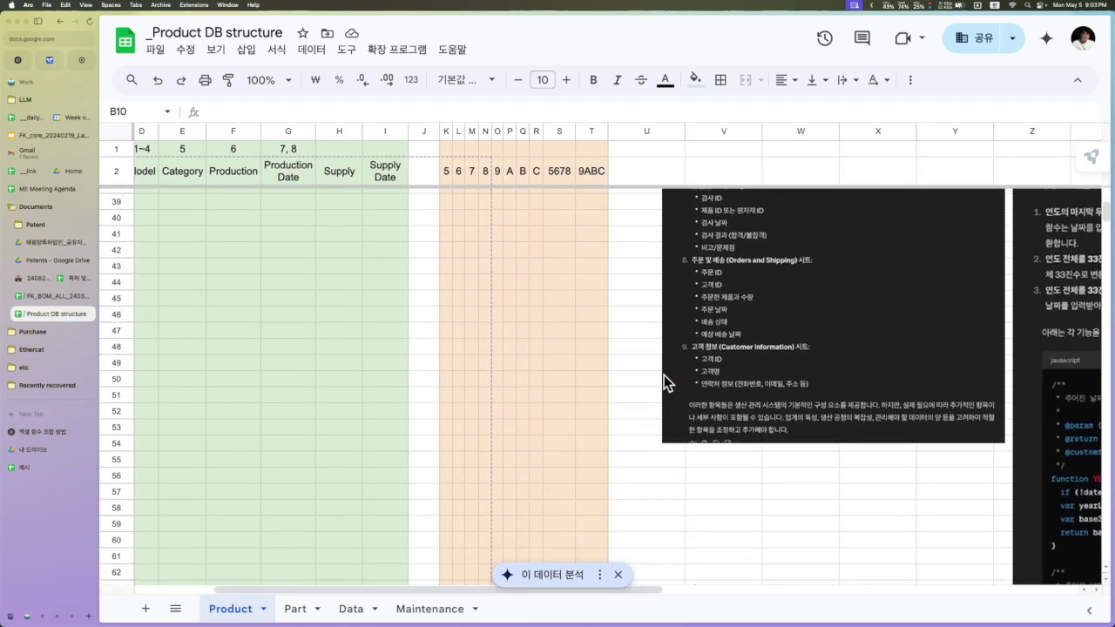
pyautogui.scroll(10, 664, 376)
# - Examine the reference article's serial number digit scheme and its 20-year production year code table on the Product sheet
pyautogui.hscroll(5, 675, 384)
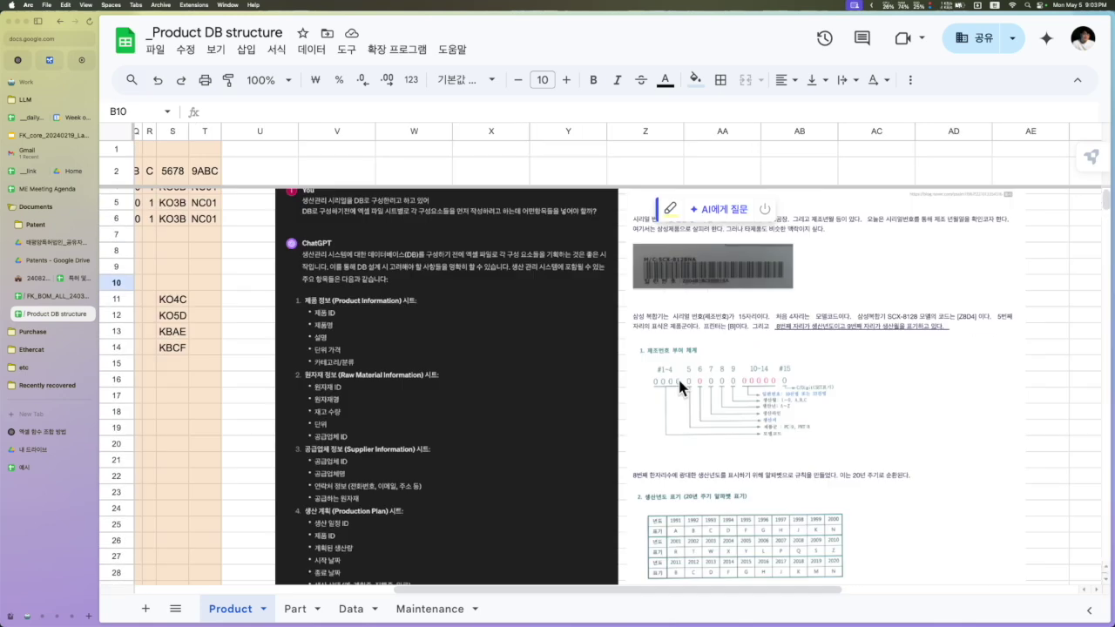
pyautogui.scroll(1, 677, 378)
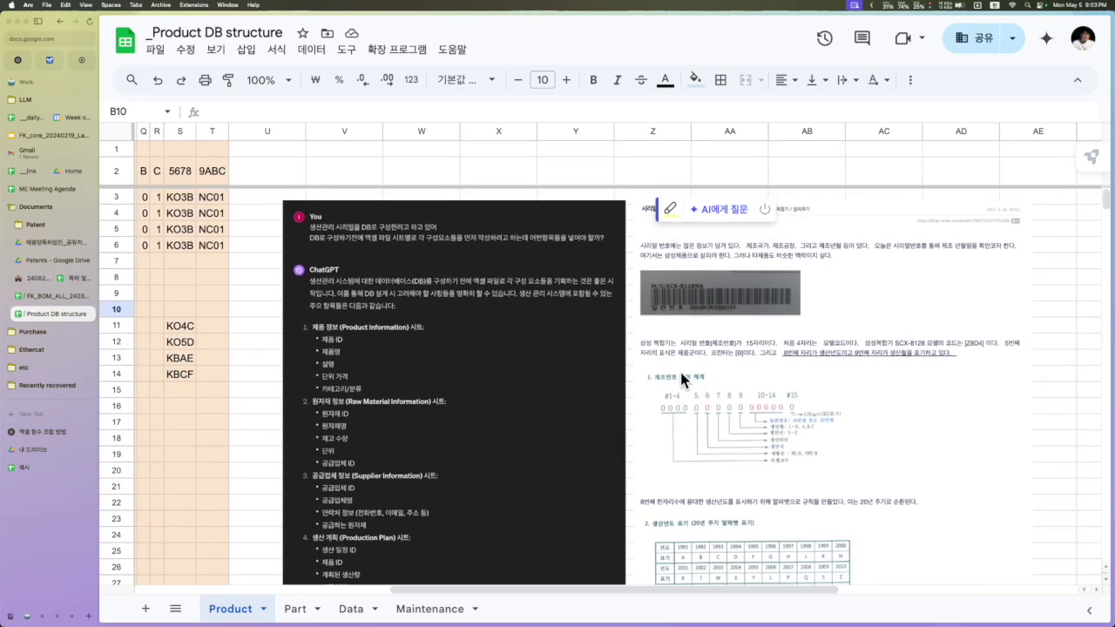
pyautogui.hscroll(-1, 679, 369)
pyautogui.scroll(-1, 679, 369)
pyautogui.hscroll(-1, 679, 370)
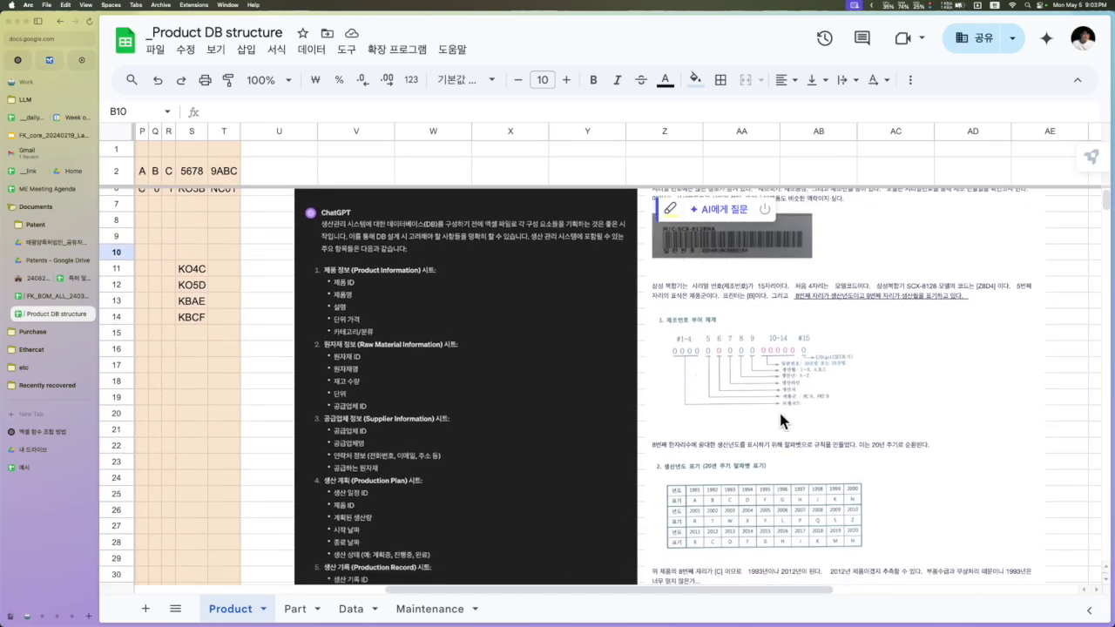
pyautogui.scroll(-2, 782, 394)
pyautogui.hscroll(-1, 767, 418)
pyautogui.scroll(-3, 764, 425)
pyautogui.hscroll(-1, 763, 424)
pyautogui.scroll(3, 760, 414)
pyautogui.hscroll(1, 761, 414)
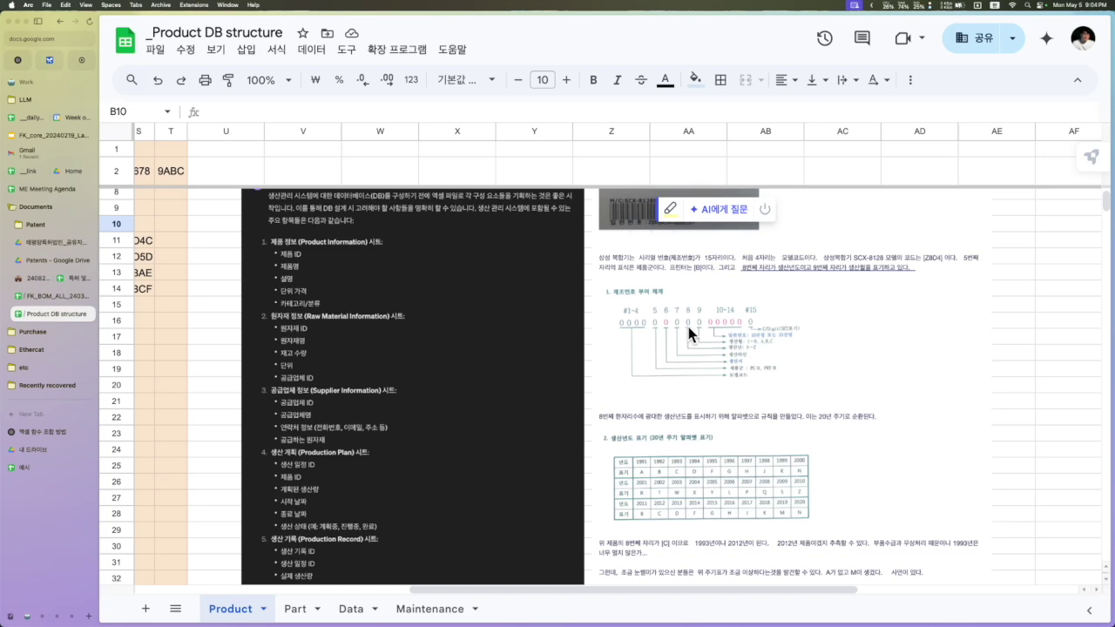
pyautogui.scroll(-2, 689, 334)
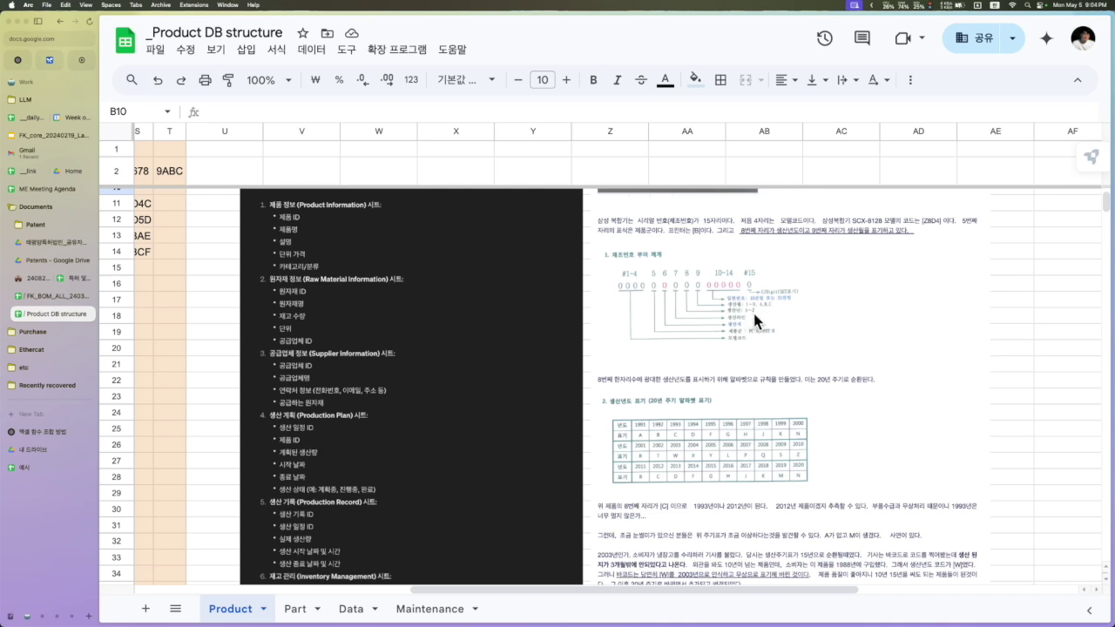
pyautogui.scroll(-1, 744, 418)
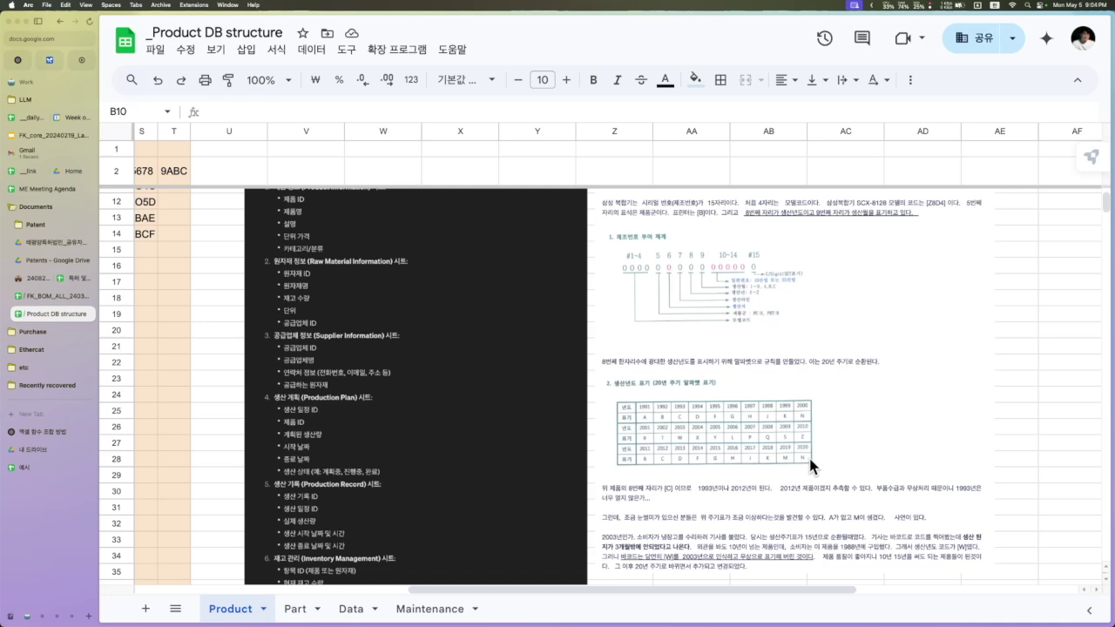
pyautogui.scroll(-1, 808, 457)
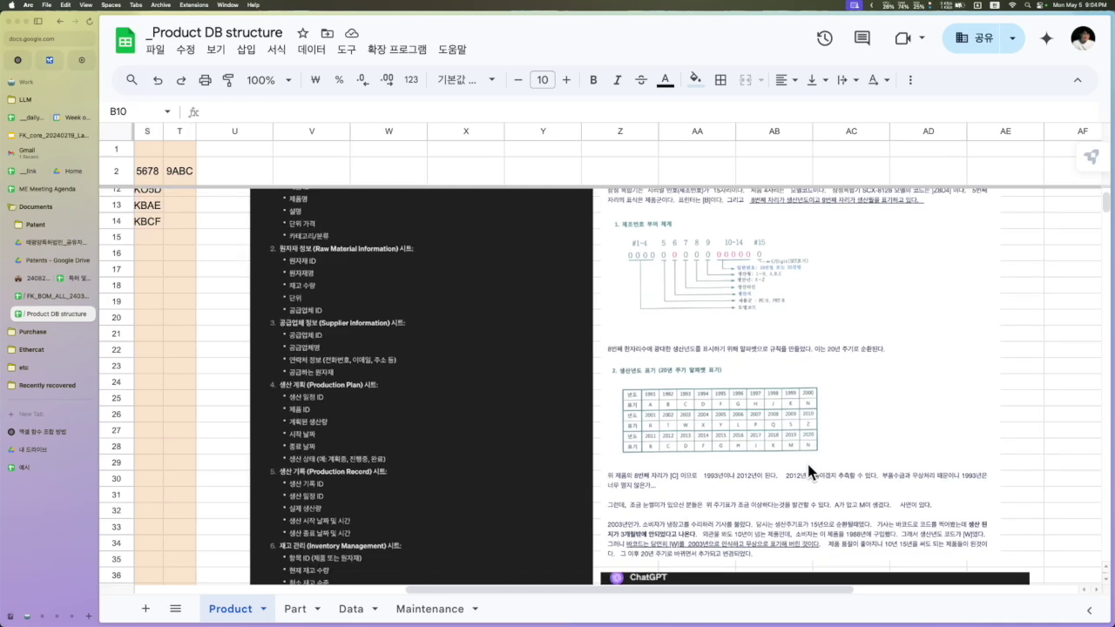
pyautogui.scroll(-2, 808, 471)
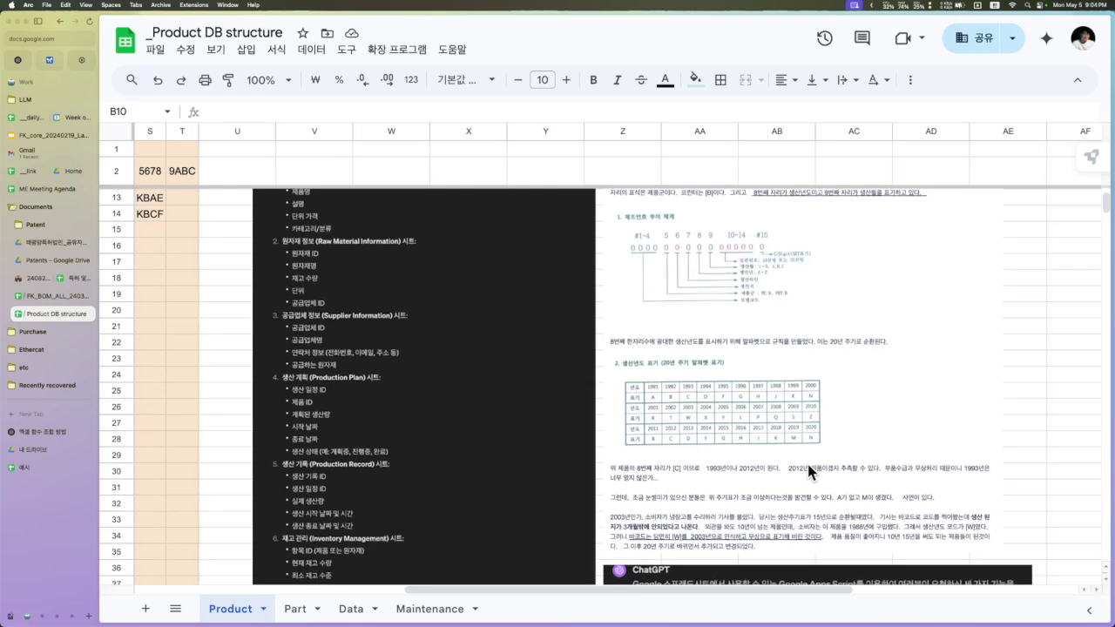
pyautogui.scroll(-1, 808, 470)
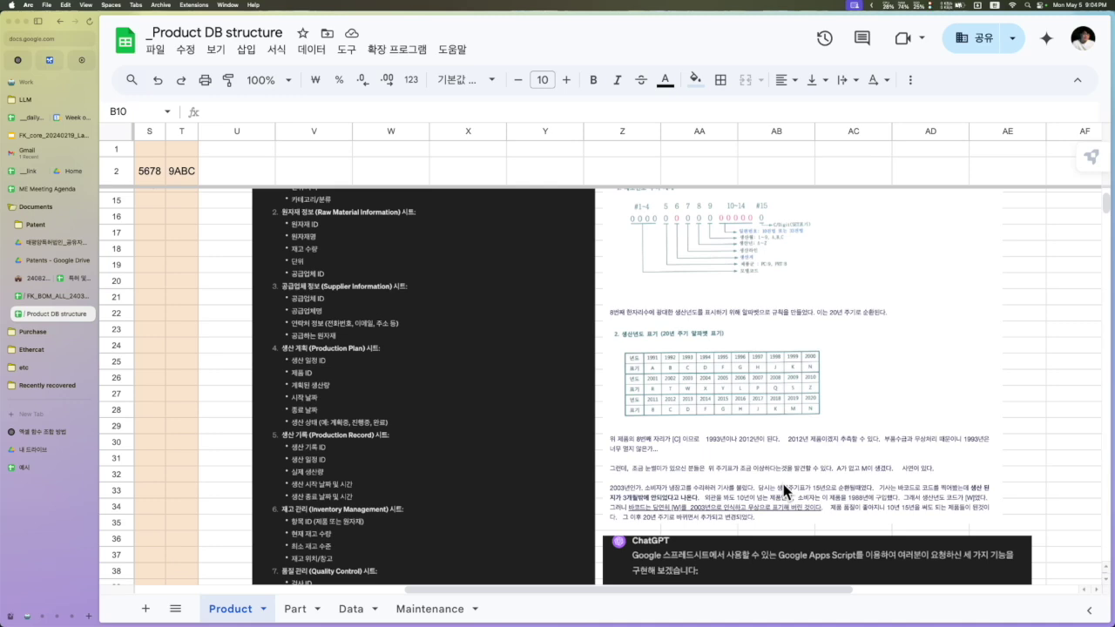
pyautogui.scroll(3, 787, 490)
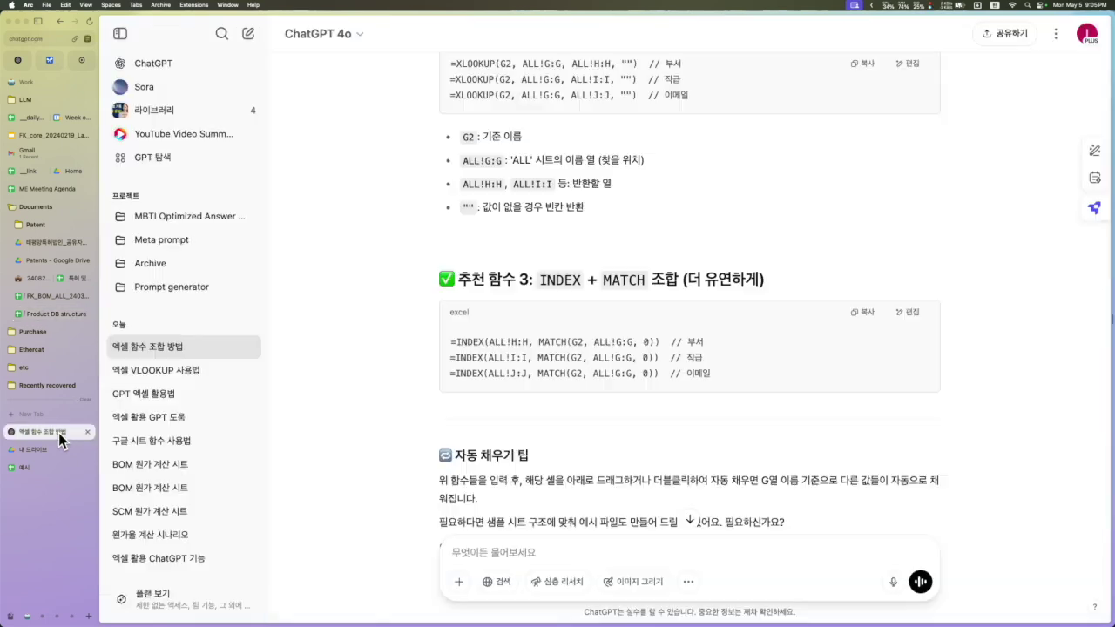
# - Ask ChatGPT for a Google Sheets Apps Script function that outputs the last digit of a year converted to base 33, and copy the code
pyautogui.click(64, 434)
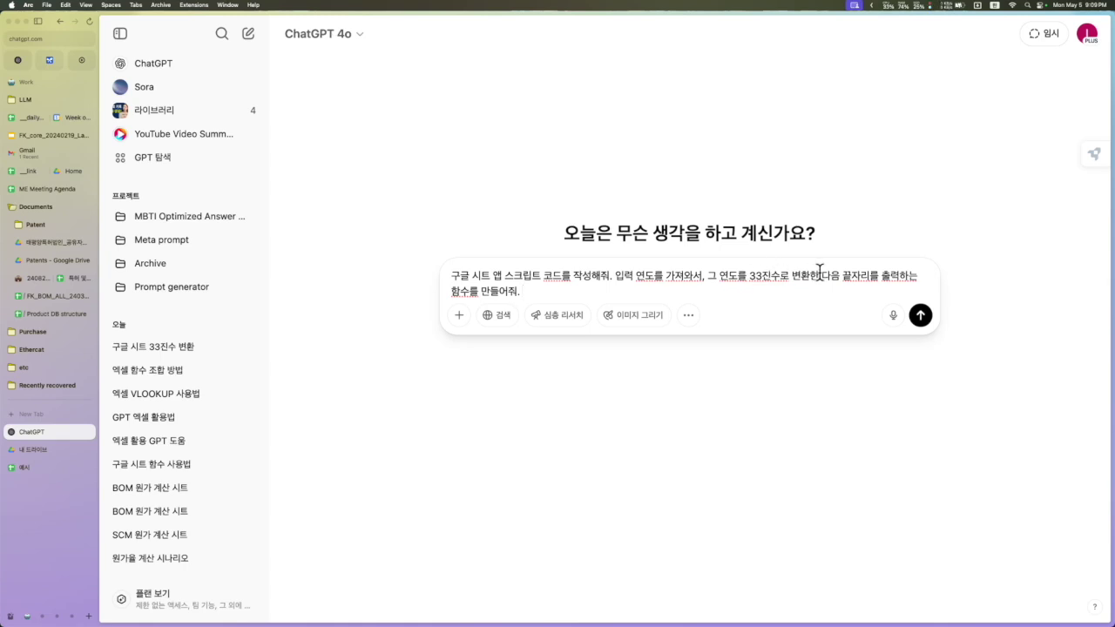
pyautogui.click(921, 316)
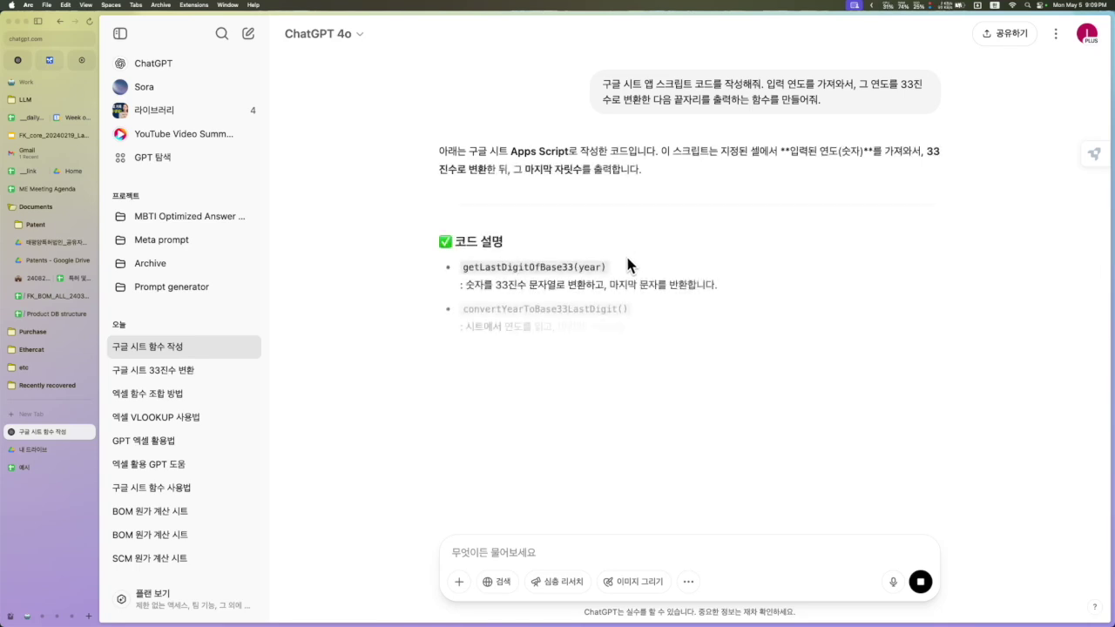
pyautogui.scroll(-5, 629, 330)
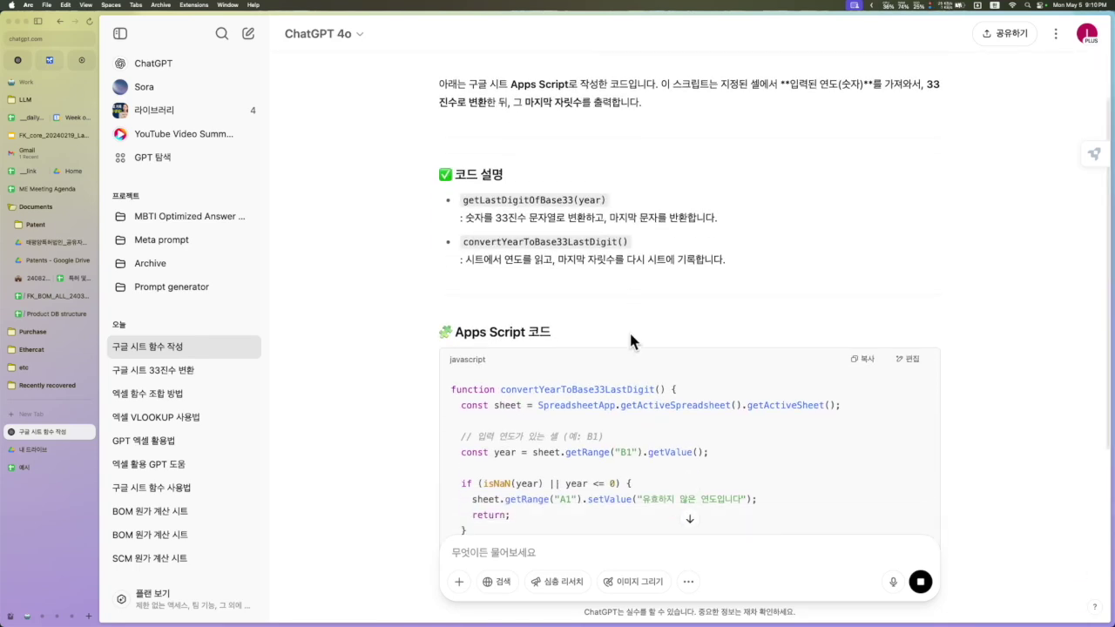
pyautogui.click(866, 116)
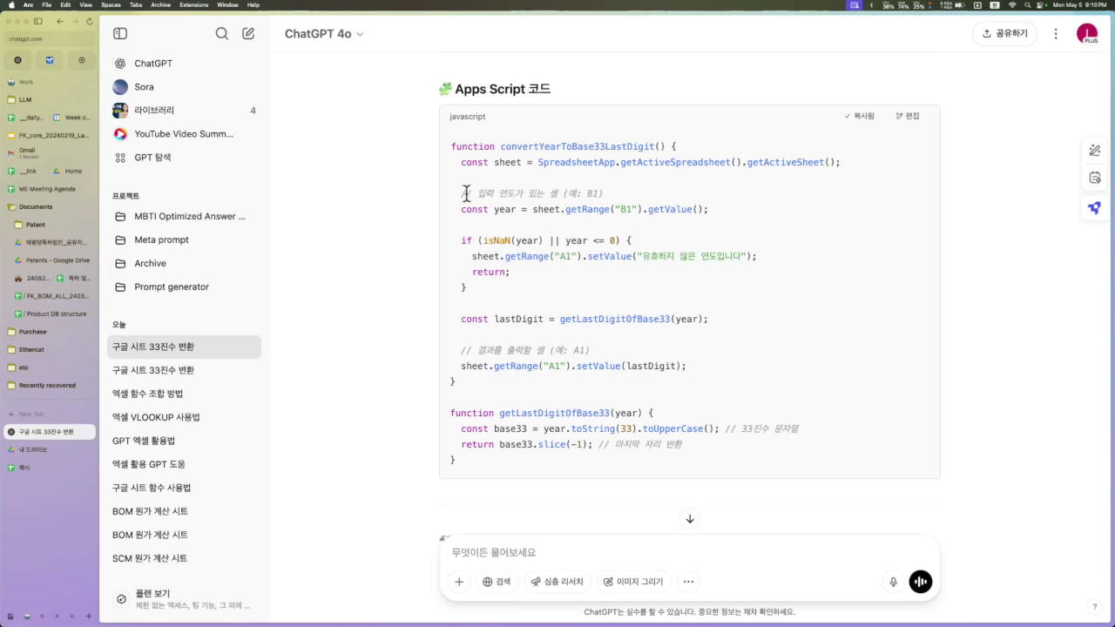
# - In the 예시 spreadsheet's Apps Script editor, replace the default code with ChatGPT's code and copy the function name getLastDigitOfBase33
pyautogui.hotkey('ctrl', 'Tab')
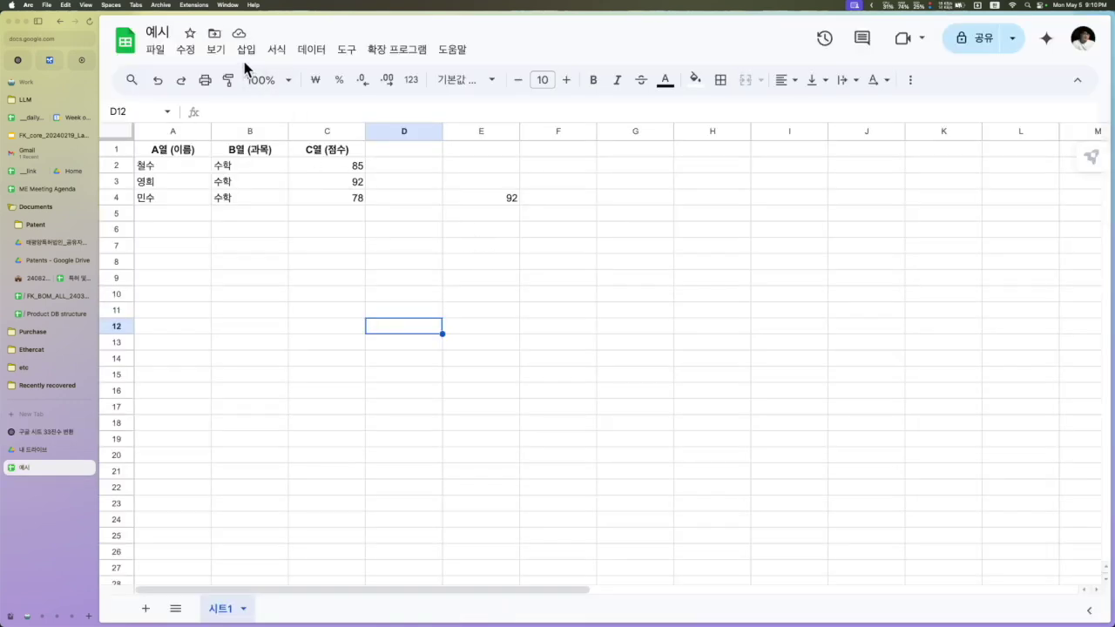
pyautogui.click(397, 49)
pyautogui.click(431, 129)
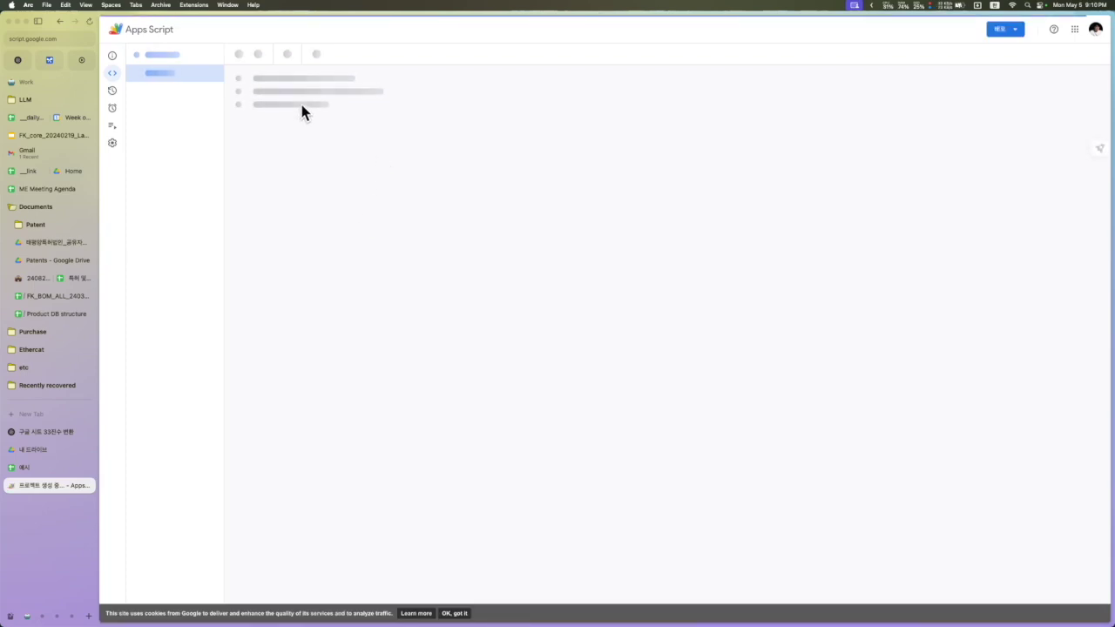
pyautogui.press('super+a')
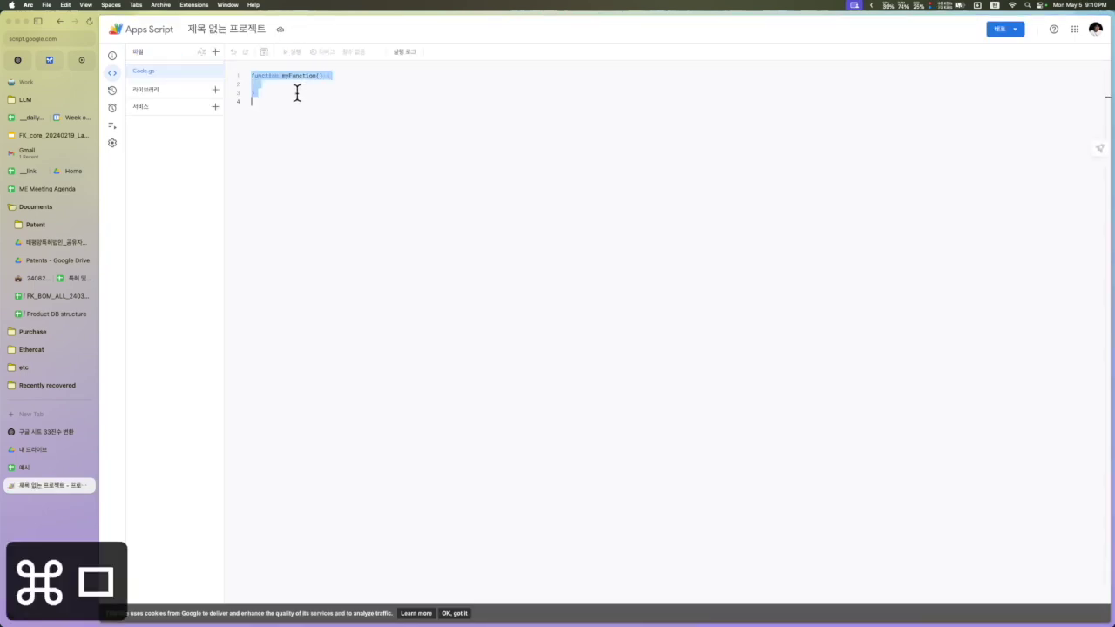
pyautogui.press('super+v')
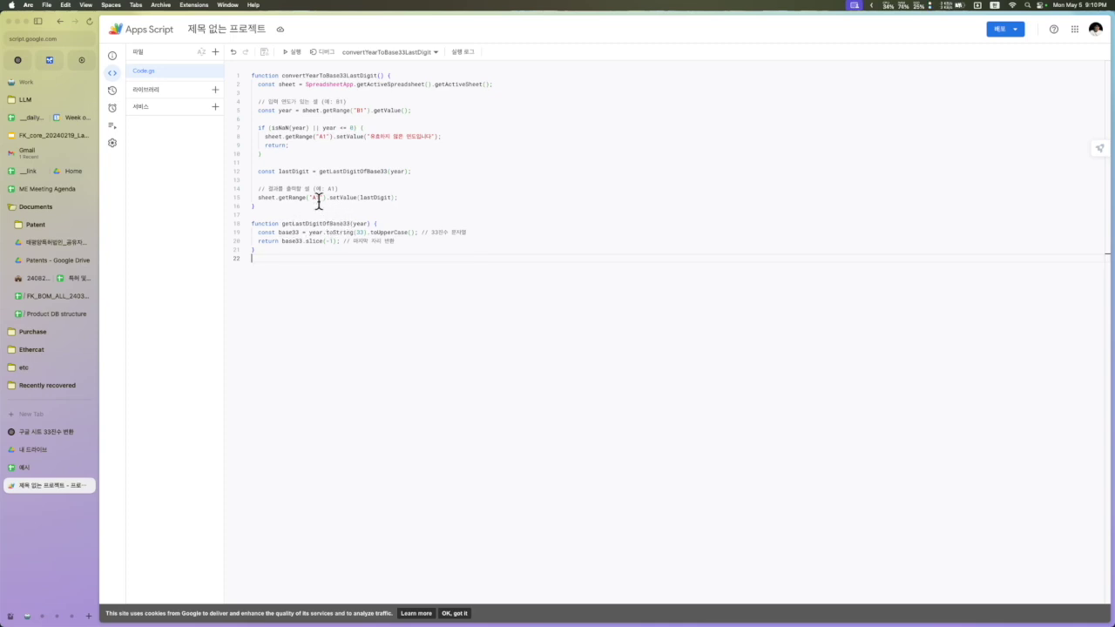
pyautogui.moveTo(281, 224); pyautogui.dragTo(349, 224)
pyautogui.press('super+c')
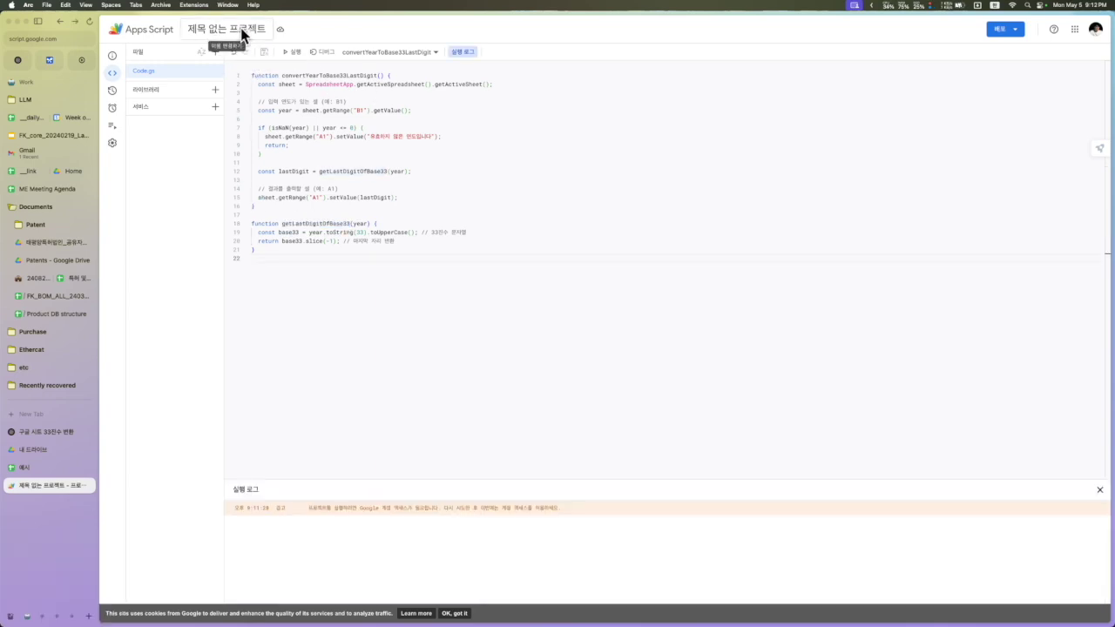
# - Rename the Apps Script project to 연도33진수변환
pyautogui.click(242, 33)
pyautogui.write('33진')
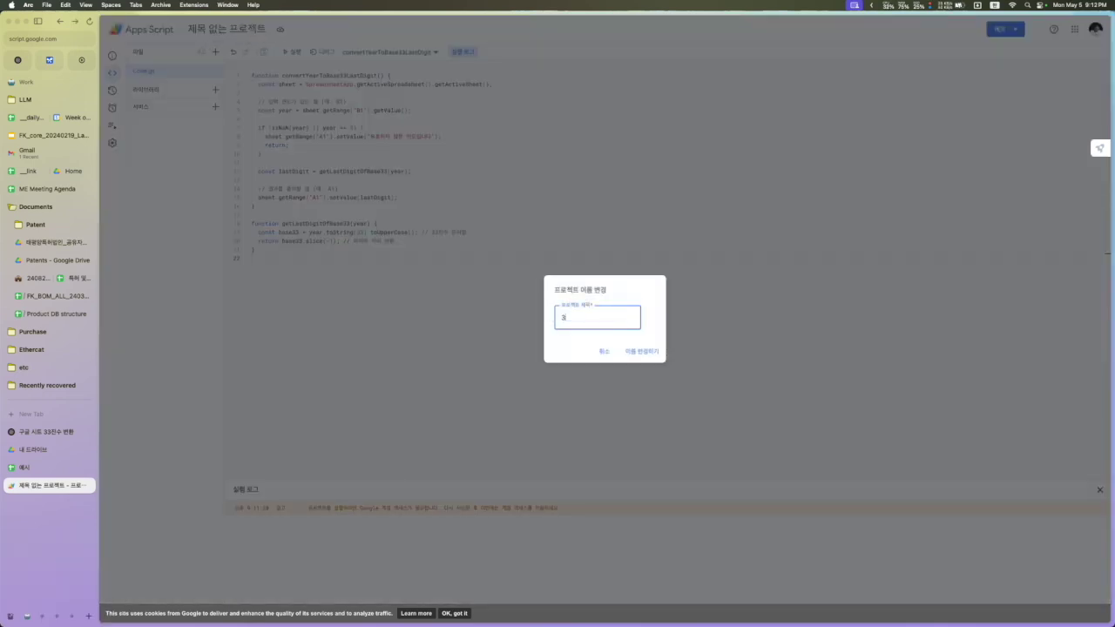
pyautogui.press('BackSpace')
pyautogui.press('BackSpace')
pyautogui.press('BackSpace')
pyautogui.write('연도33지진수변환')
pyautogui.press('Return')
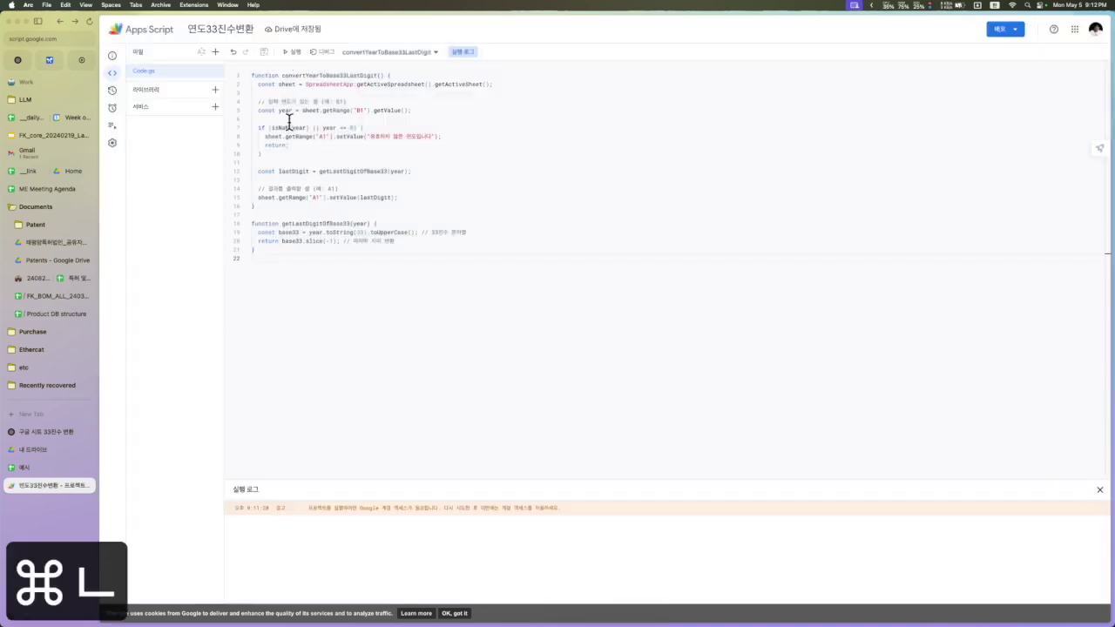
# - Return to the 예시 spreadsheet and fill the getLastDigitOfBase33 formula from F4 down to F6
pyautogui.press('super+alt+Up')
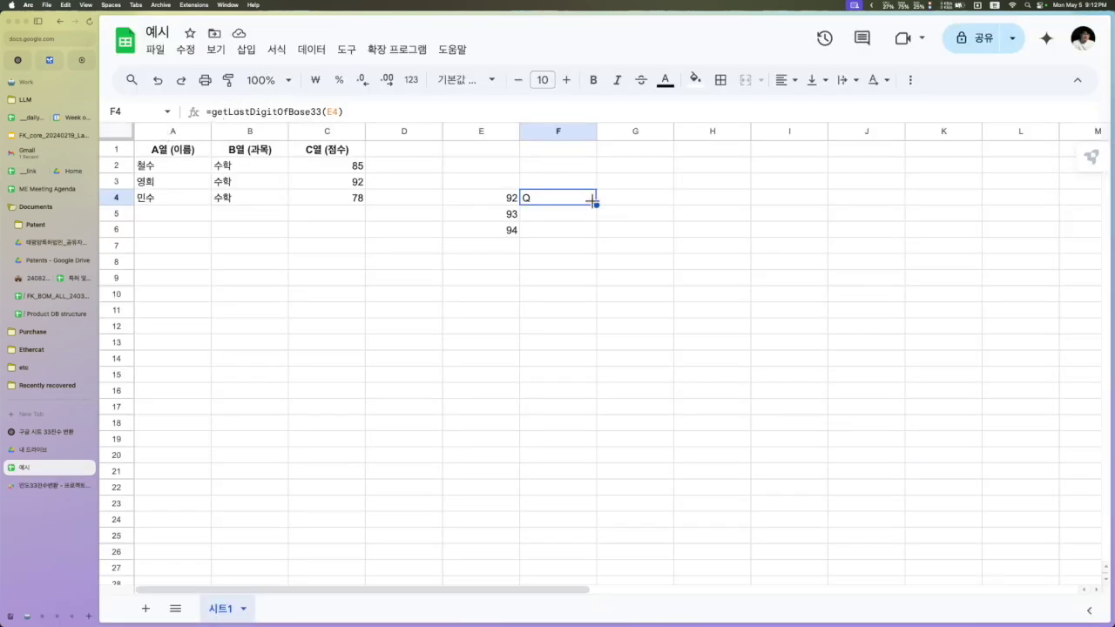
pyautogui.moveTo(596, 205); pyautogui.dragTo(594, 231)
pyautogui.press('Left')
pyautogui.press('Down')
pyautogui.press('Down')
pyautogui.press('Down')
pyautogui.press('Down')
pyautogui.press('Down')
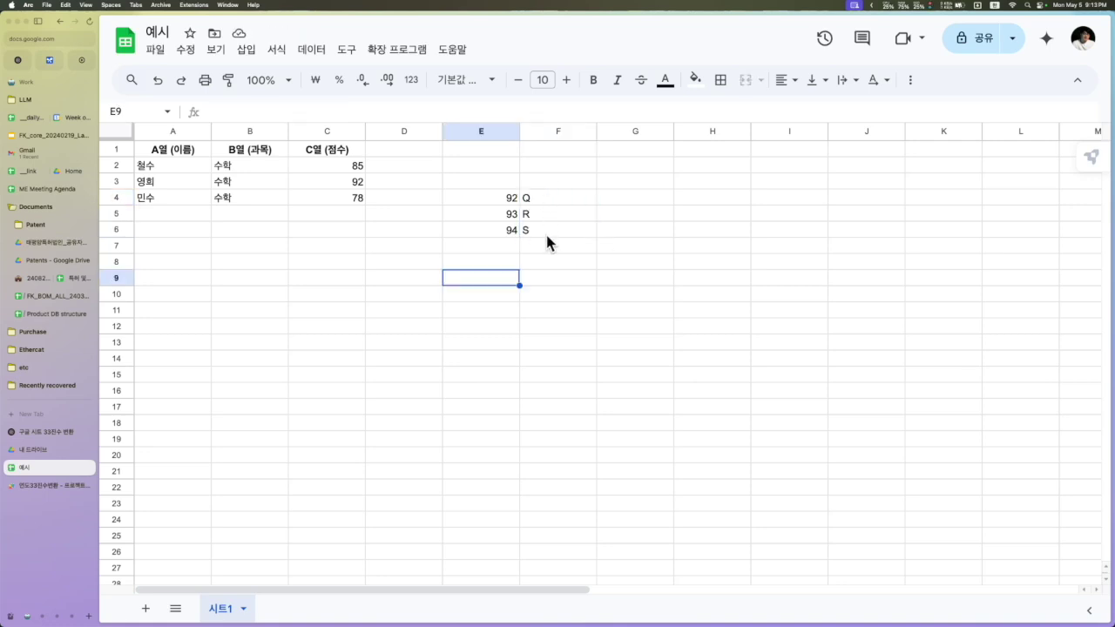
# - Enter the years 2024, 2025 and 2026 in cells E4 to E6
pyautogui.click(482, 245)
pyautogui.click(499, 200)
pyautogui.write('2024')
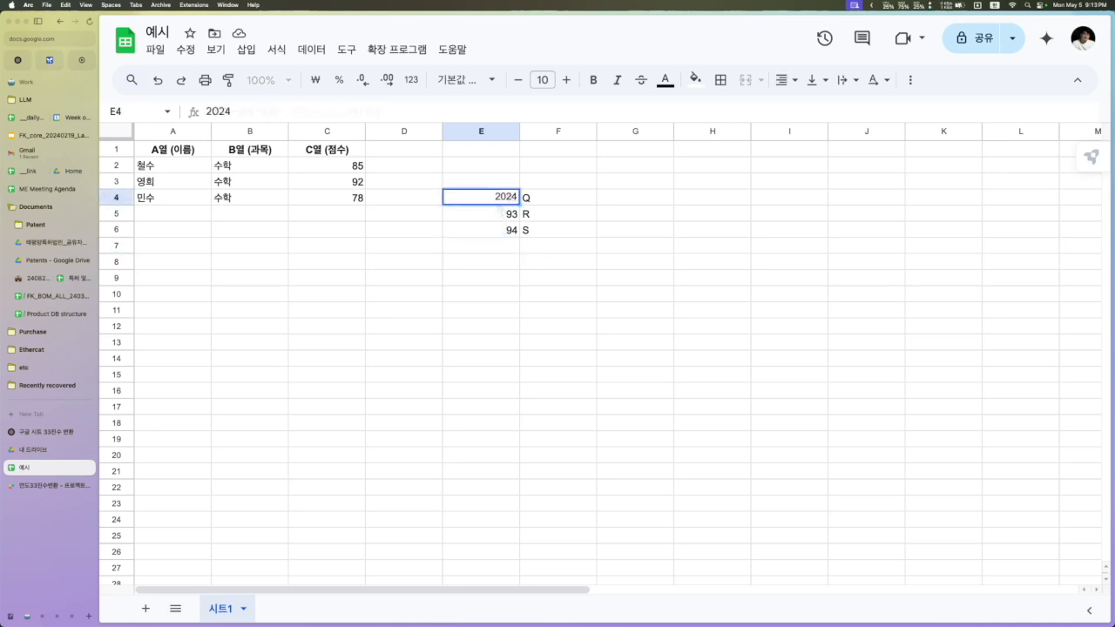
pyautogui.press('Return')
pyautogui.write('2025')
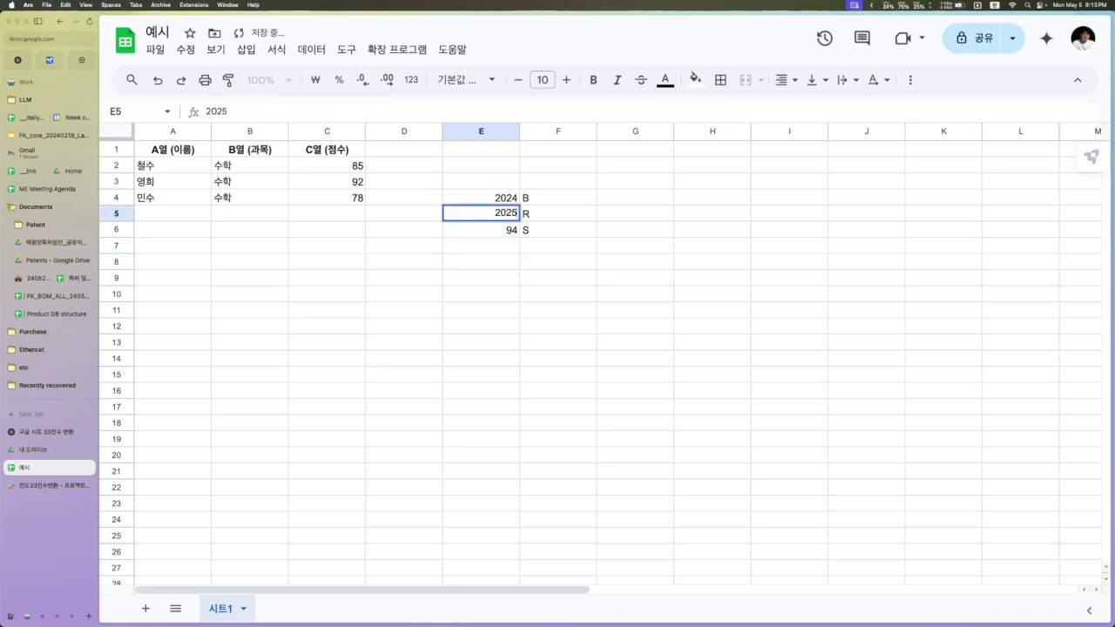
pyautogui.press('Return')
pyautogui.write('2026')
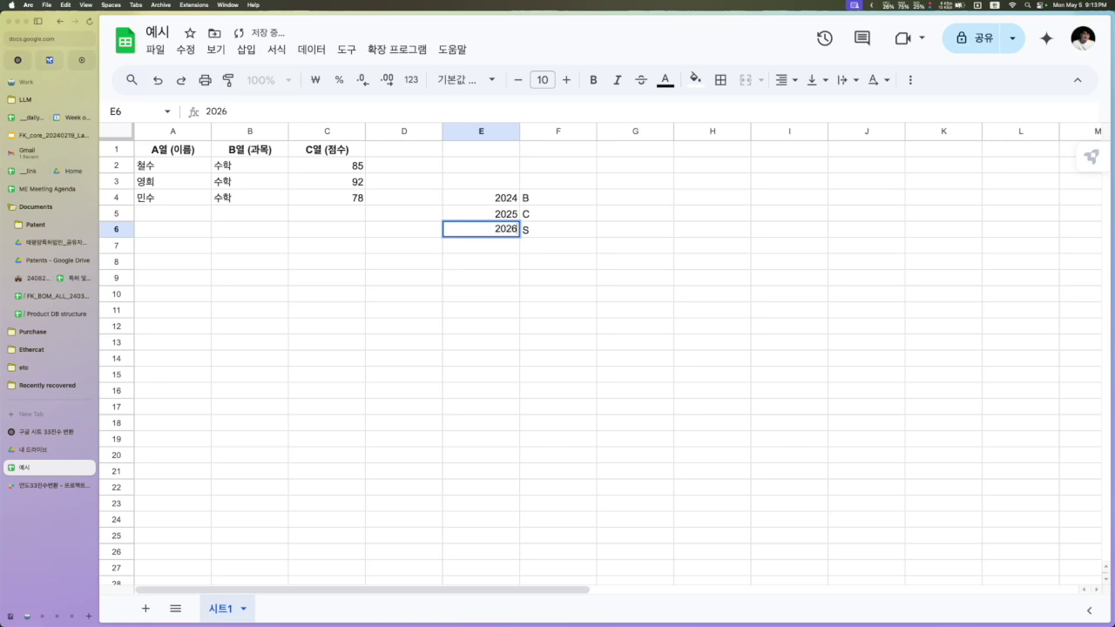
pyautogui.press('Return')
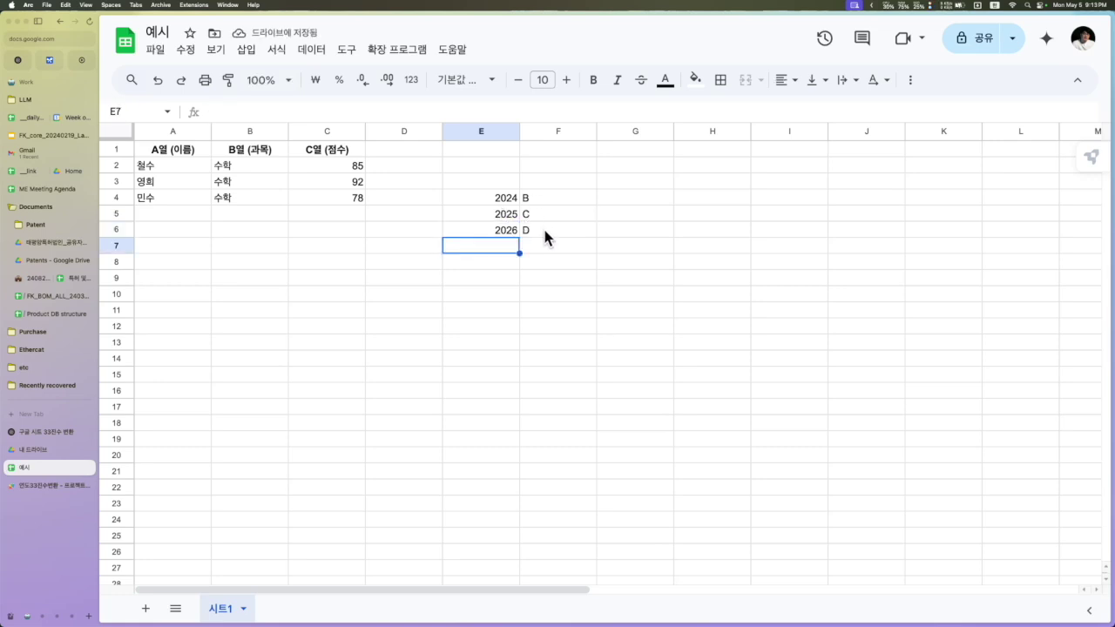
# - In _Product DB structure, open the attached Apps Script, inspect the YEAR_TO_BASE33_LASTDIGIT function and return to the sheet
pyautogui.hotkey('ctrl', 'Tab')
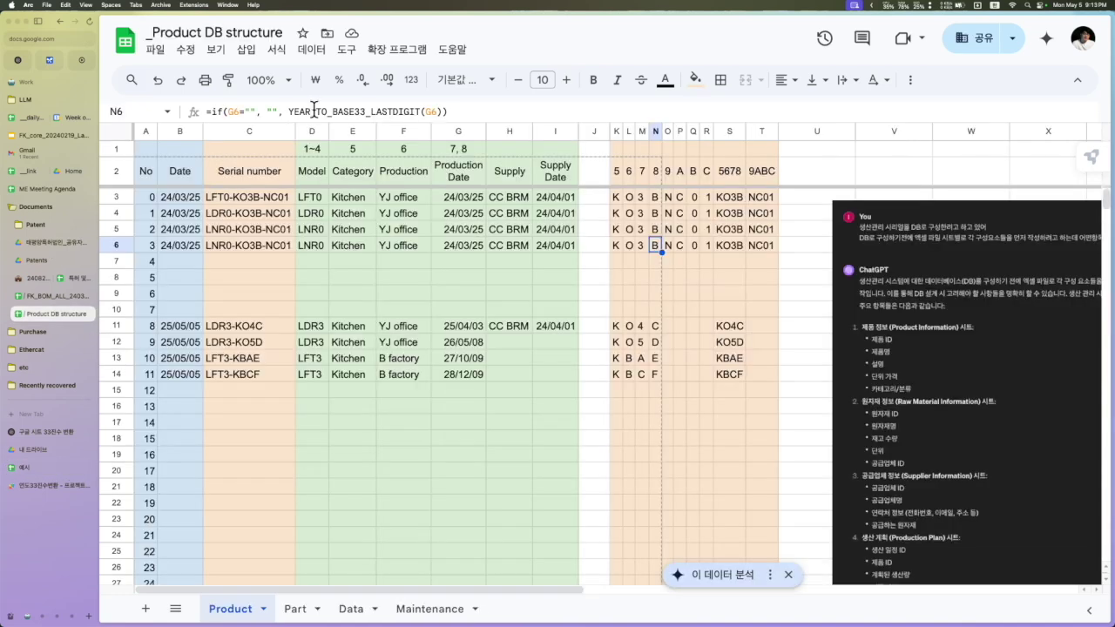
pyautogui.click(390, 51)
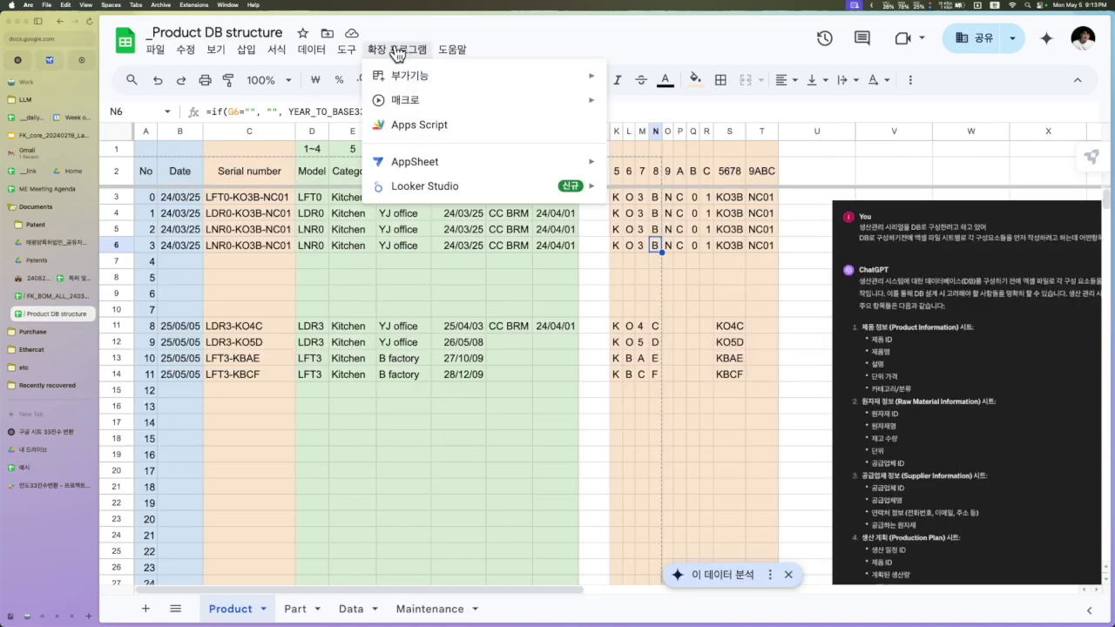
pyautogui.click(439, 125)
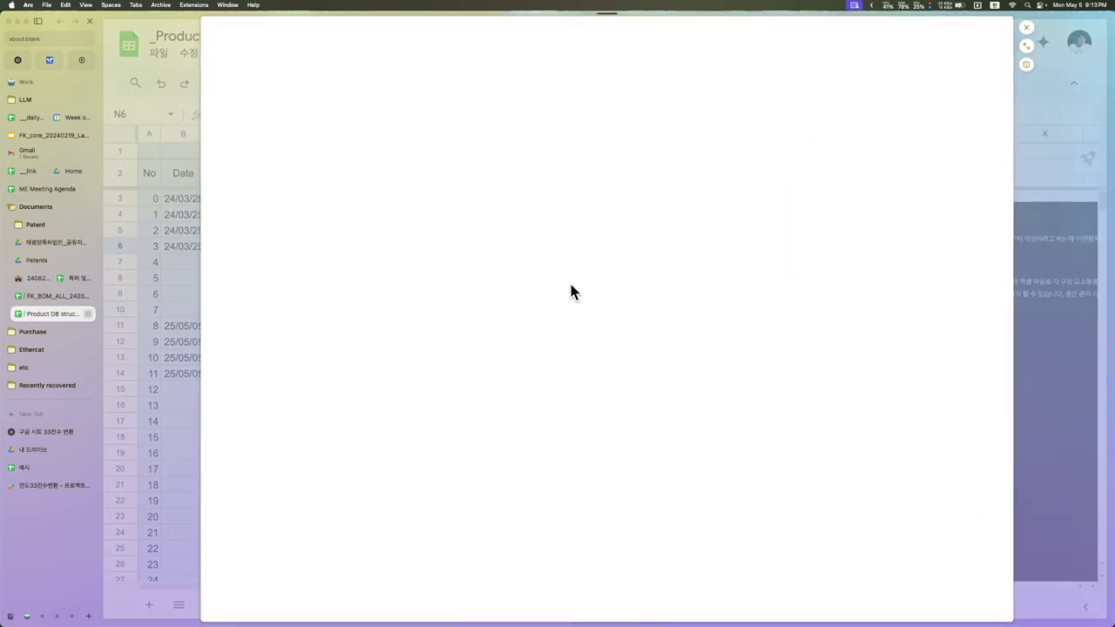
pyautogui.moveTo(384, 382); pyautogui.dragTo(465, 381)
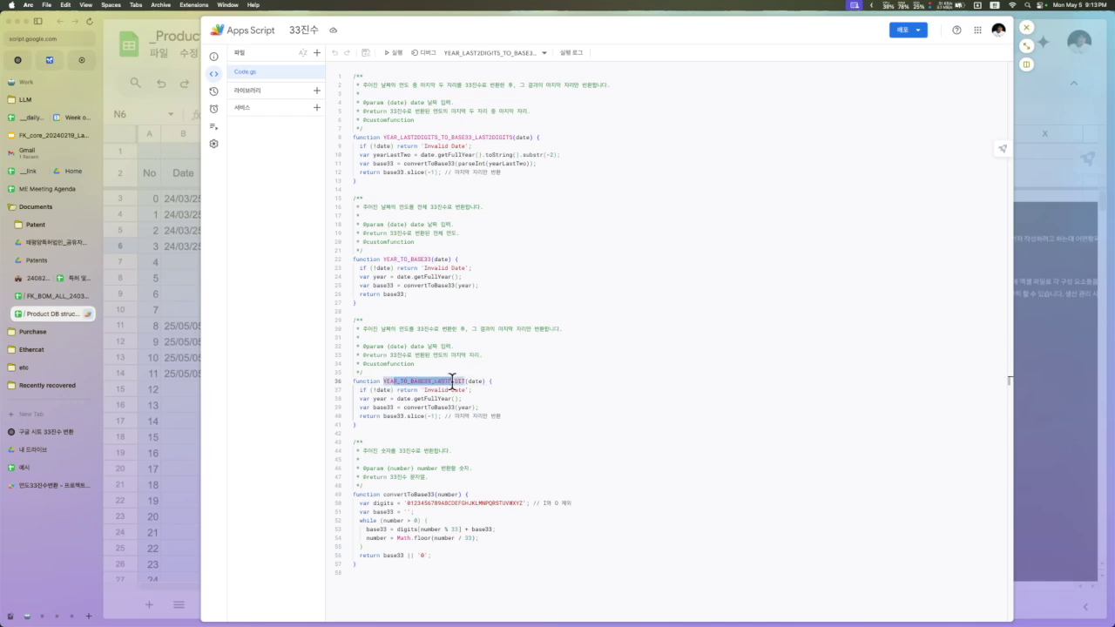
pyautogui.click(190, 358)
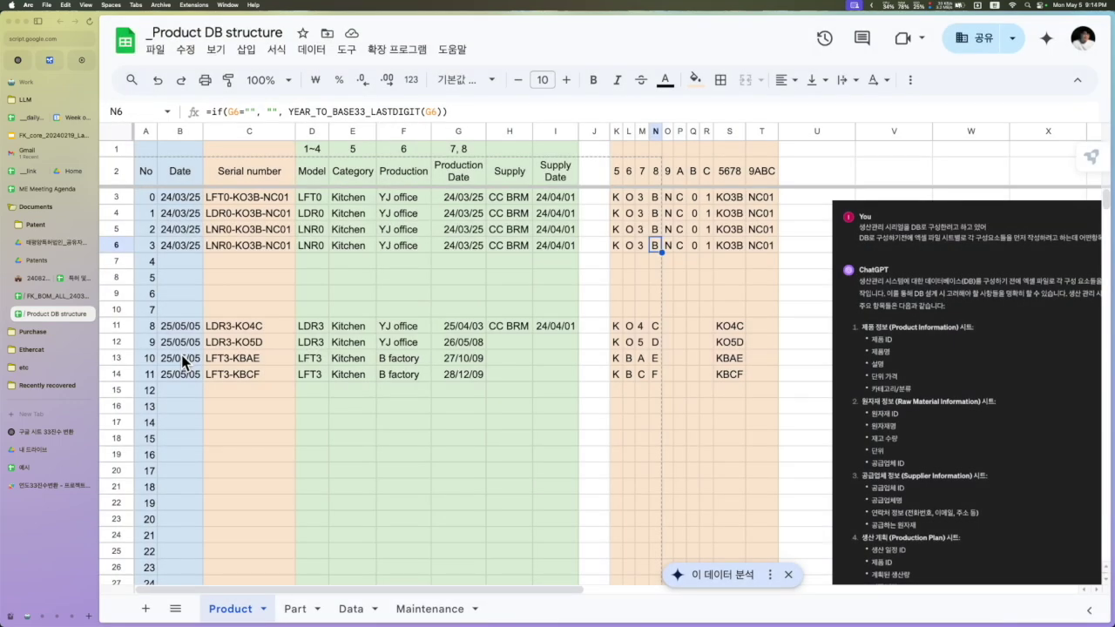
# - Compare the production date in G6 with the year-code formula in N6, undoing a stray paste in G7
pyautogui.click(462, 245)
pyautogui.click(660, 249)
pyautogui.click(481, 263)
pyautogui.hotkey('ctrl', 'v')
pyautogui.press('super+z')
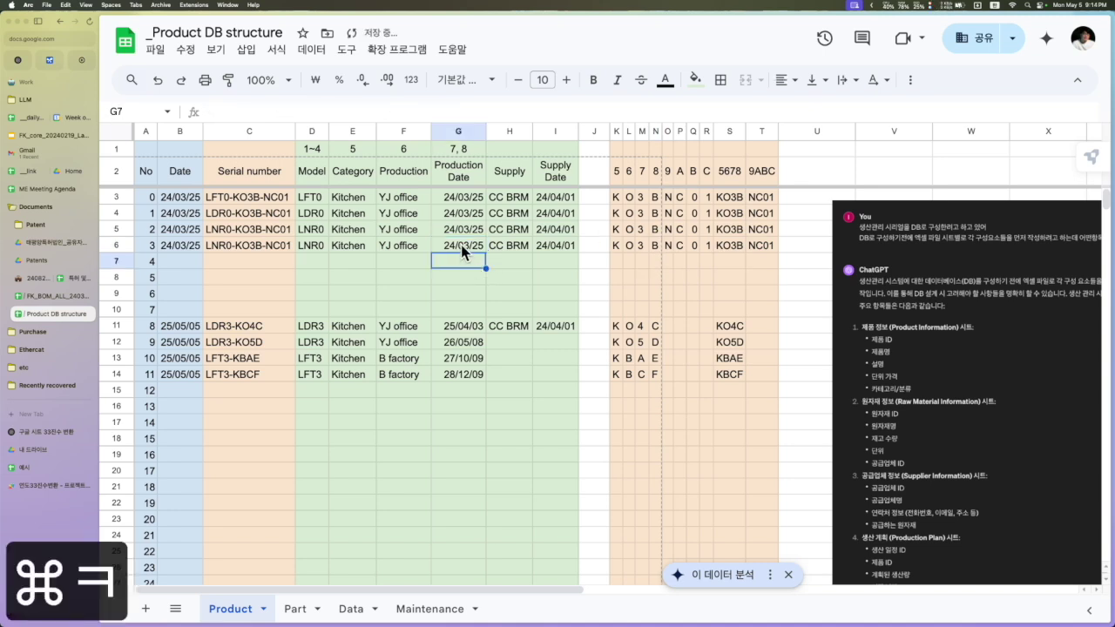
pyautogui.click(462, 245)
pyautogui.click(652, 245)
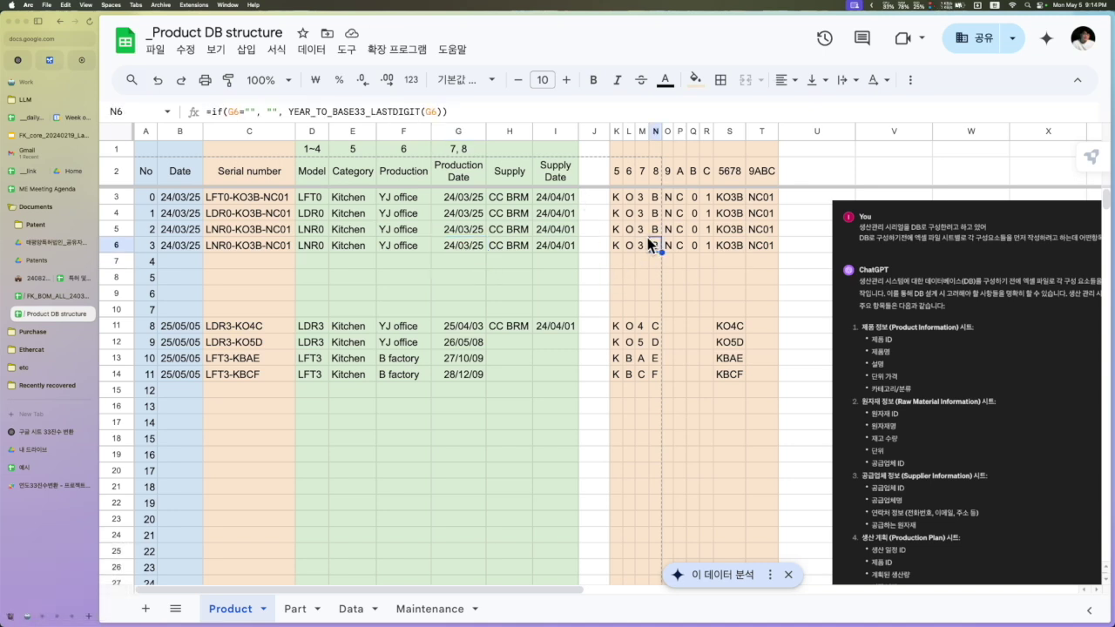